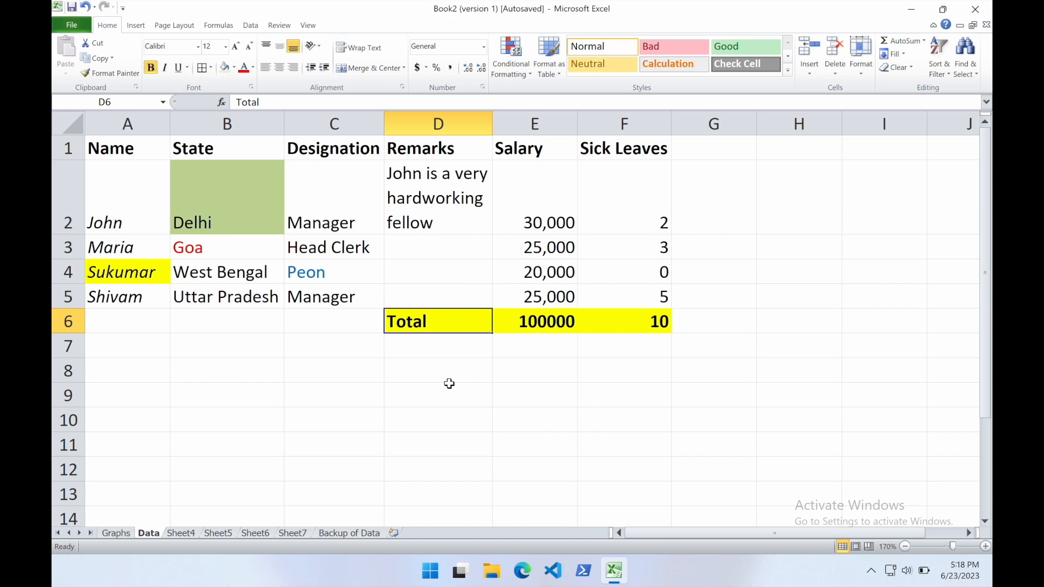
Step: Examine the existing formatting of the employee table's header, data and total cells
left_click(375, 366)
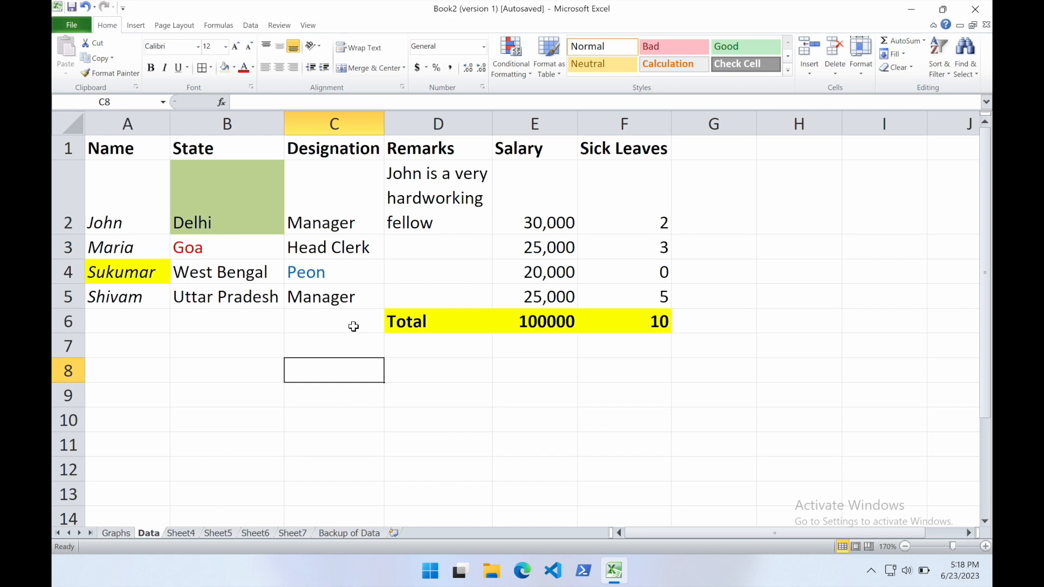
left_click(230, 223)
left_click(151, 280)
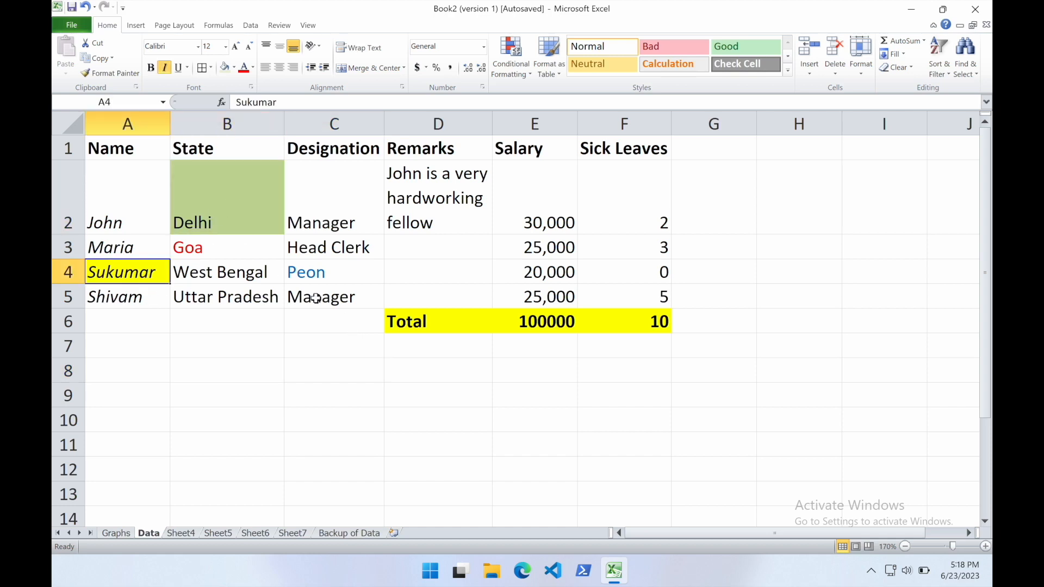
left_click(223, 254)
left_click(321, 264)
left_click(414, 314)
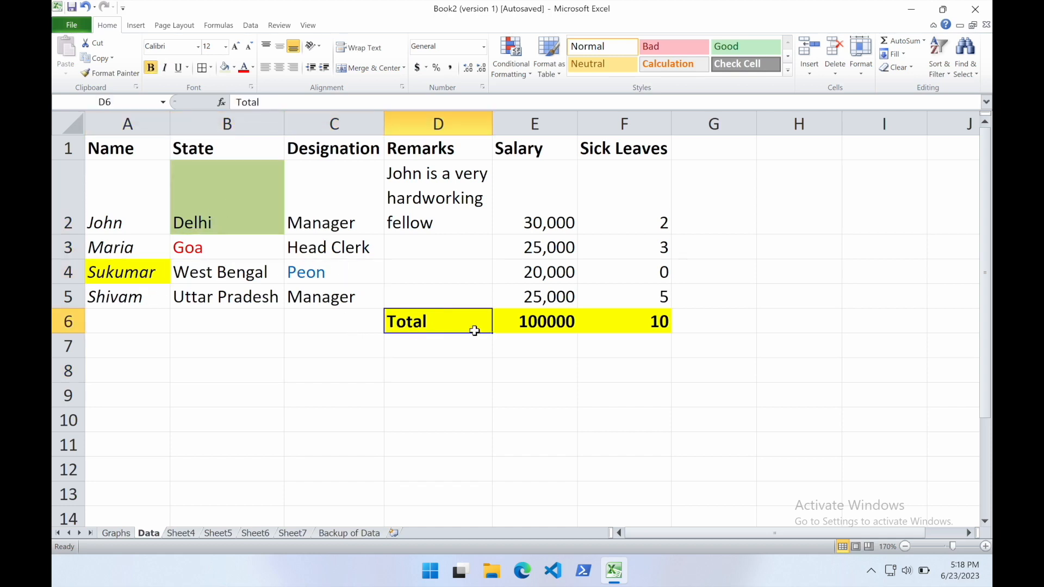
left_click(434, 280)
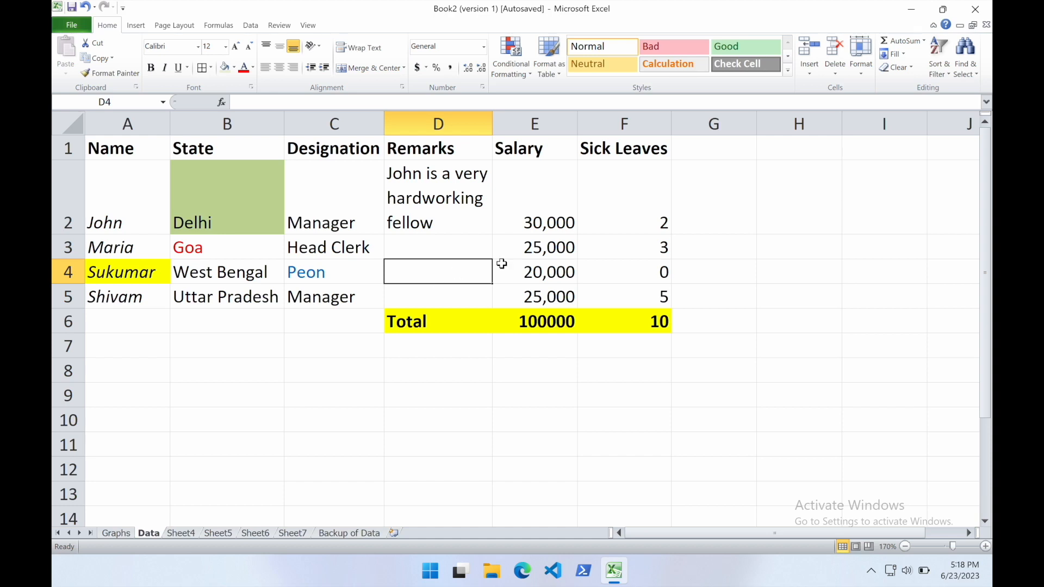
left_click(446, 230)
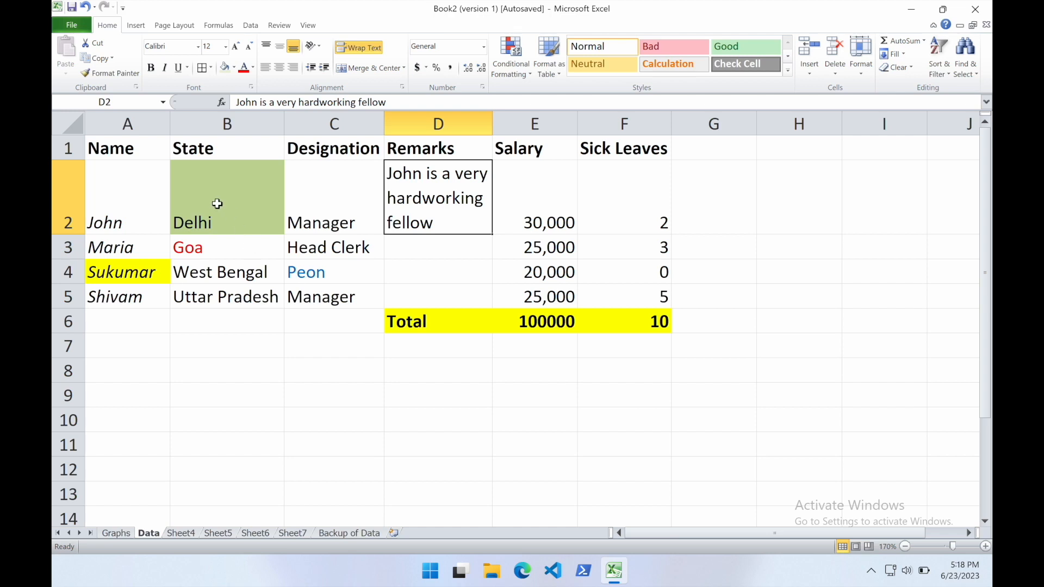
left_click(242, 201)
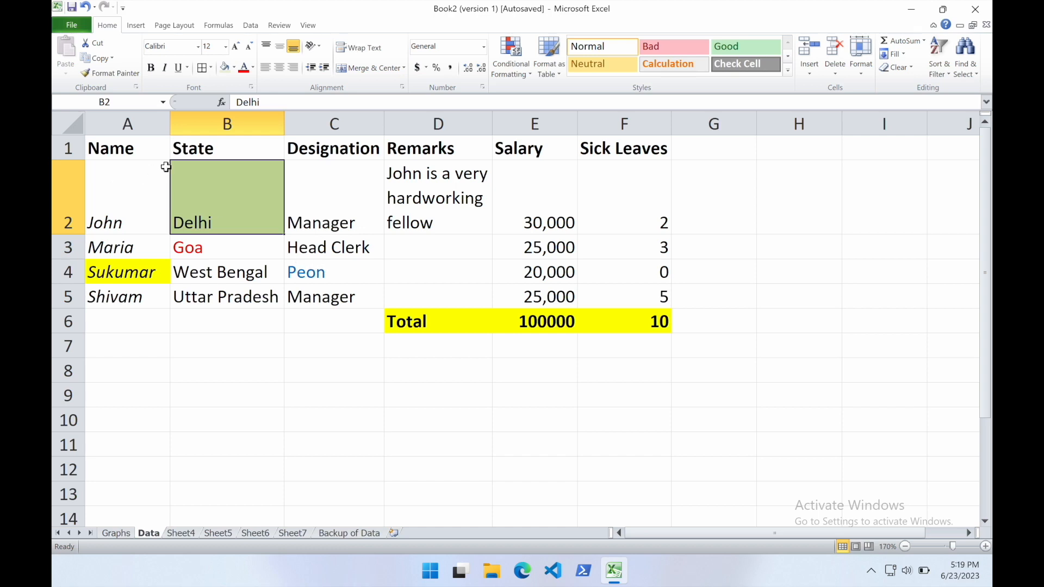
left_click_drag(147, 150, 592, 153)
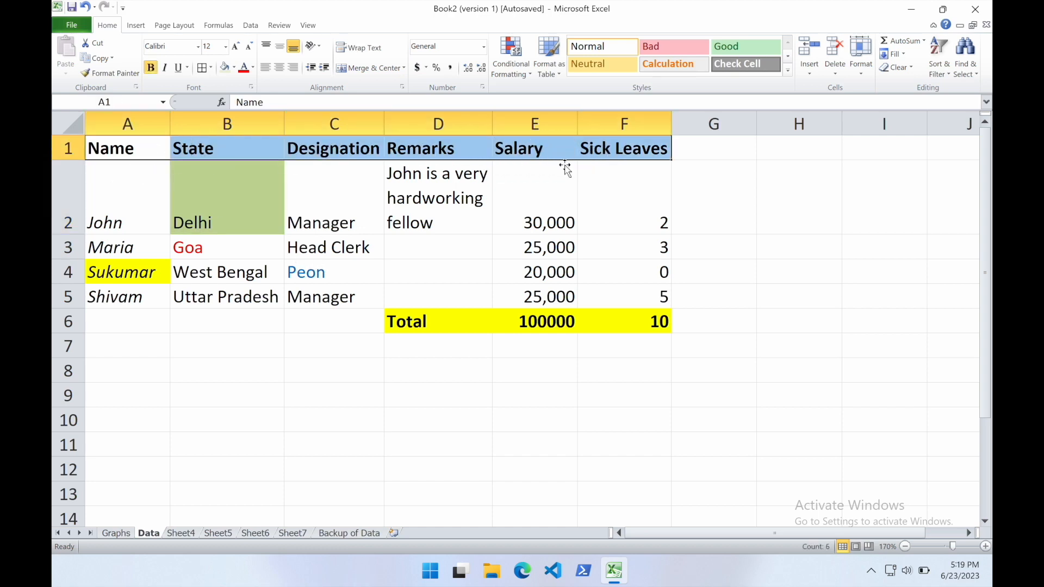
left_click(254, 150)
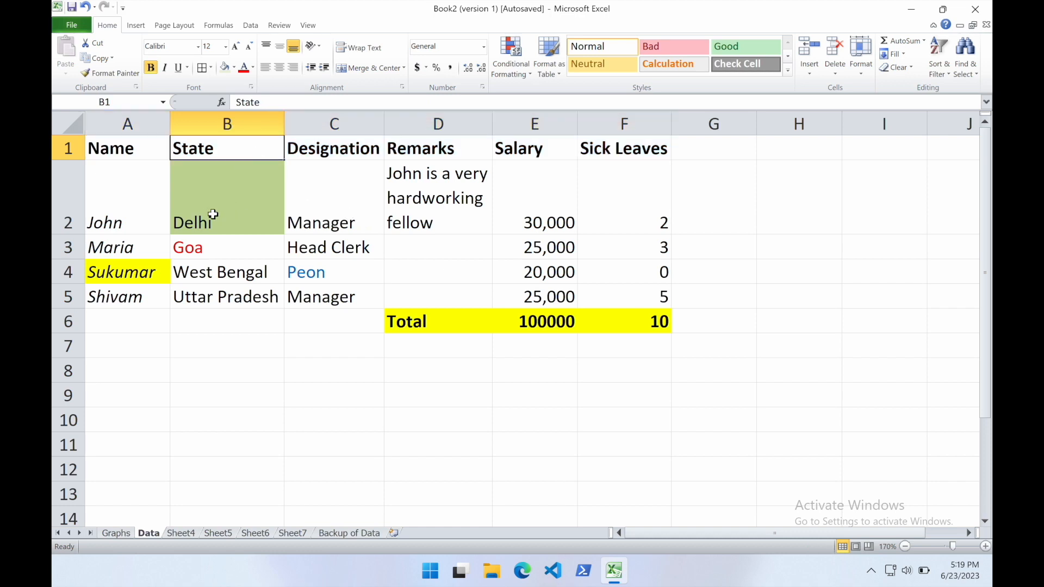
Step: Clear all formatting from the employee data rows in A2:F5, keeping their contents
left_click(144, 204)
left_click_drag(144, 205, 623, 299)
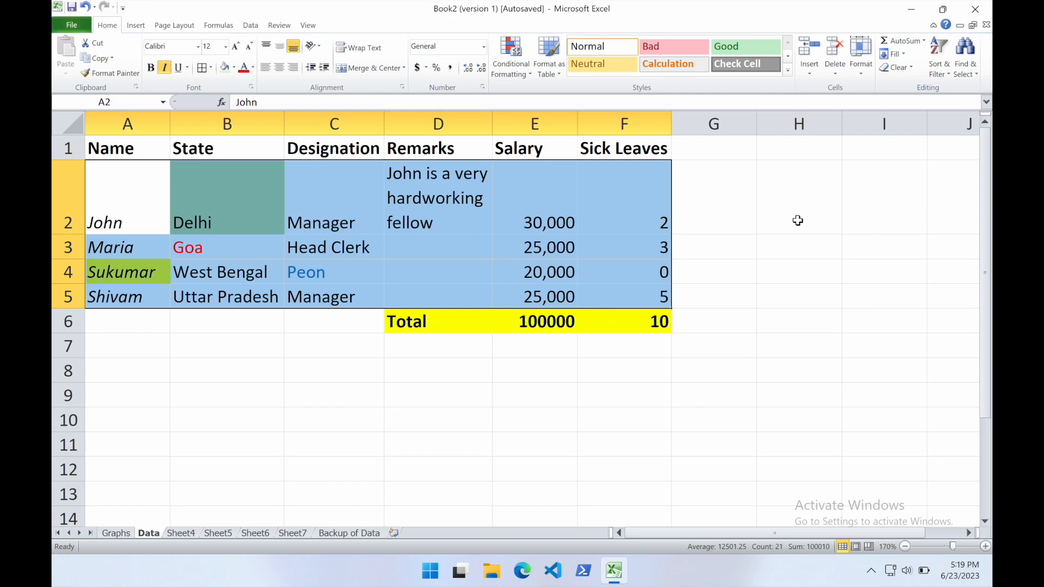
left_click(909, 67)
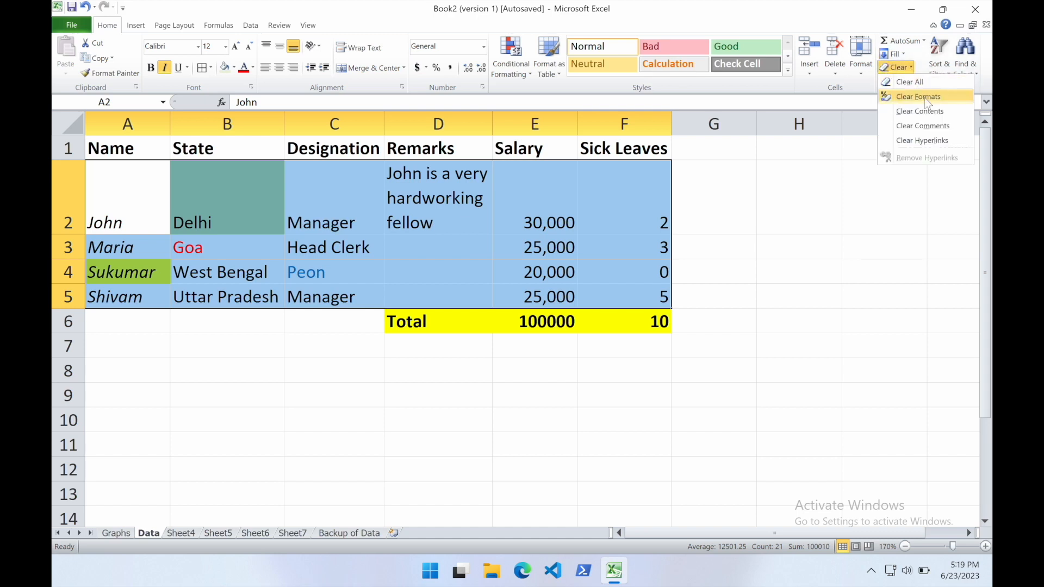
left_click(919, 96)
left_click(491, 237)
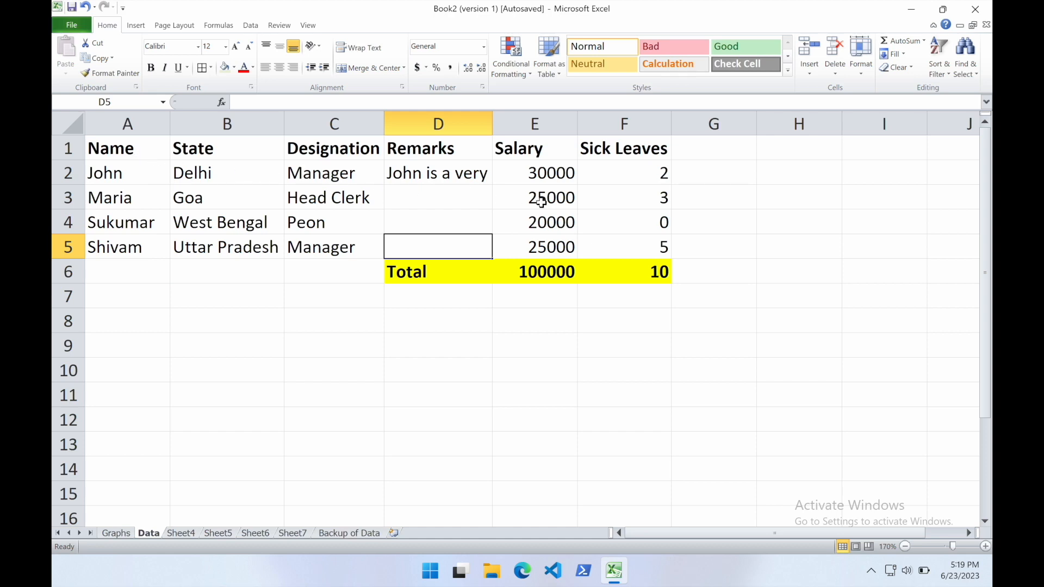
Step: Fill the total row cells D6:F6 with the lightest olive green theme color
left_click(445, 278)
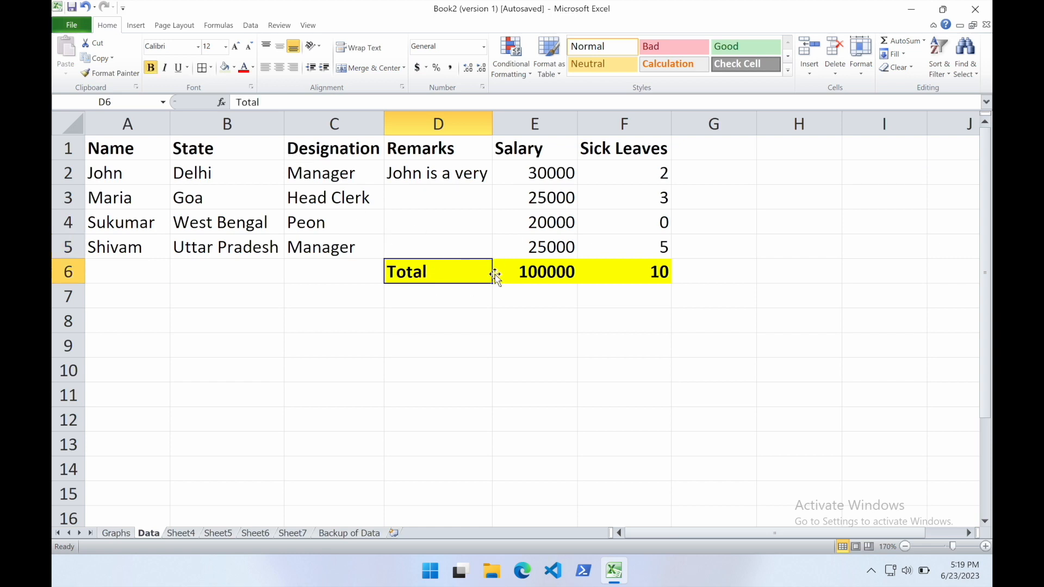
left_click(610, 272, "shift")
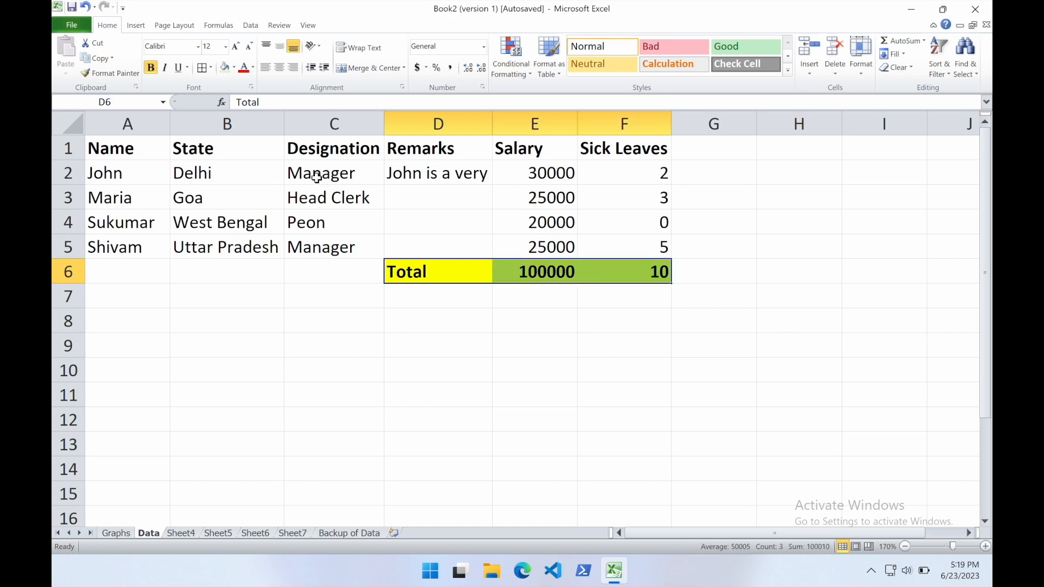
left_click(234, 68)
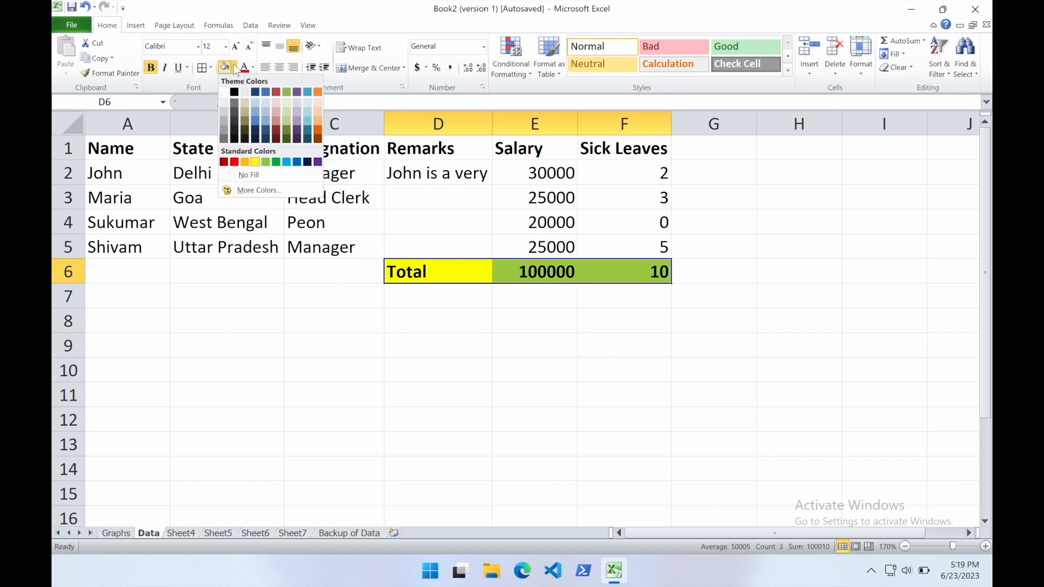
left_click(289, 108)
left_click(322, 272)
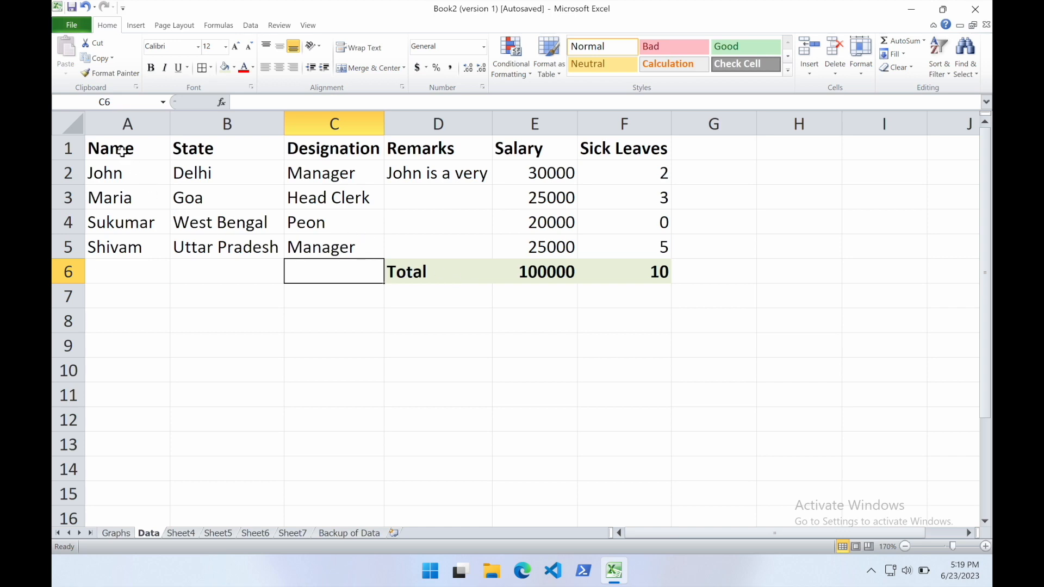
Step: Apply All Borders to the whole table in A1:F6
left_click_drag(121, 151, 622, 266)
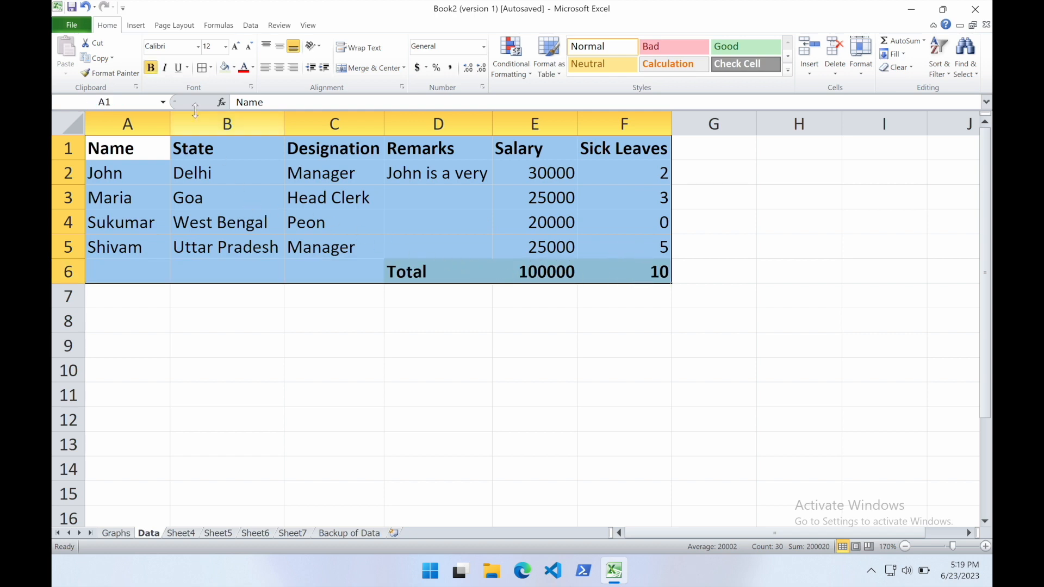
left_click(211, 68)
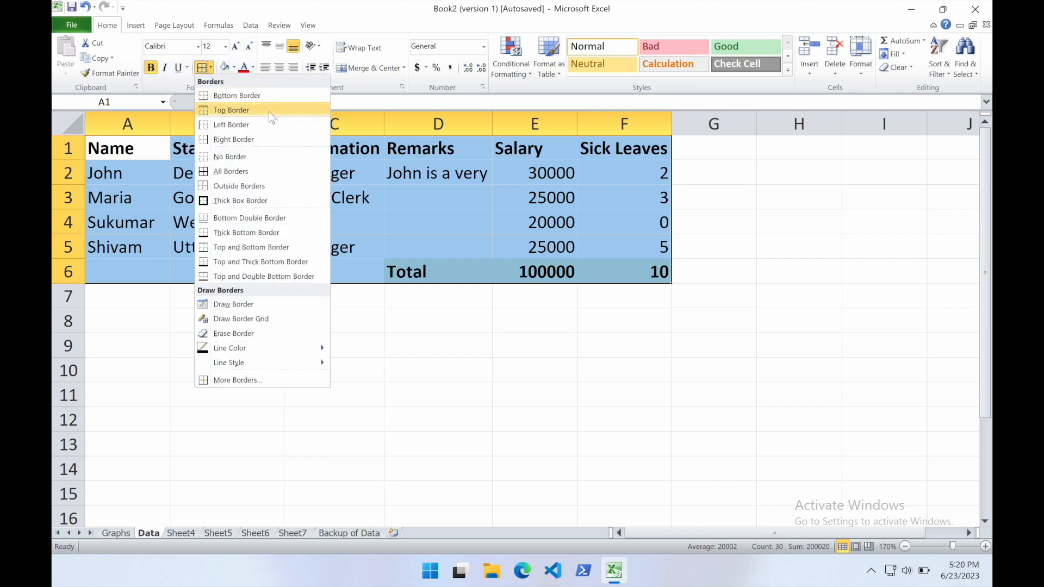
left_click(259, 171)
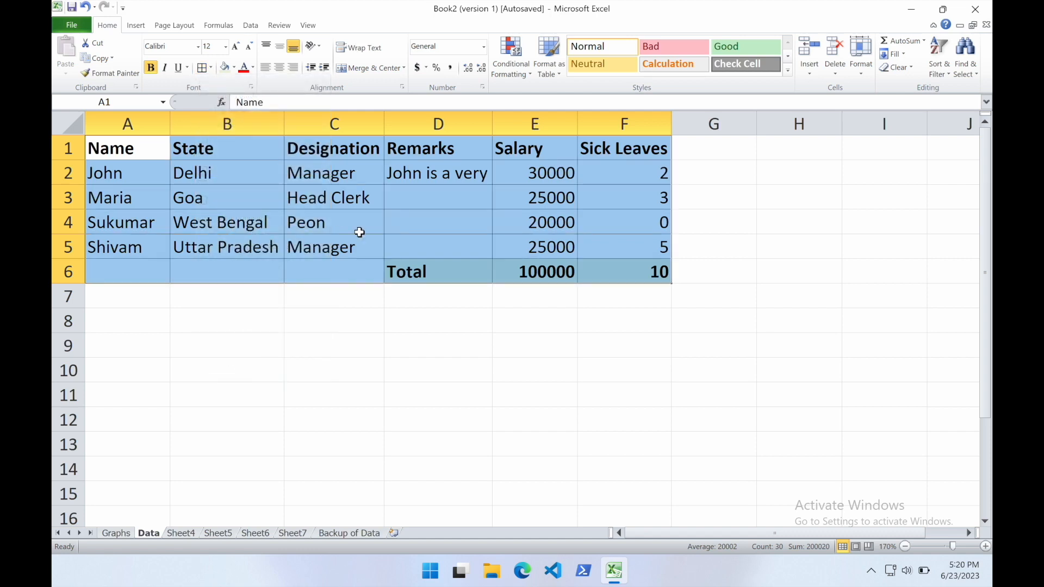
left_click(378, 296)
left_click(444, 322)
left_click_drag(151, 154, 610, 275)
left_click(602, 296)
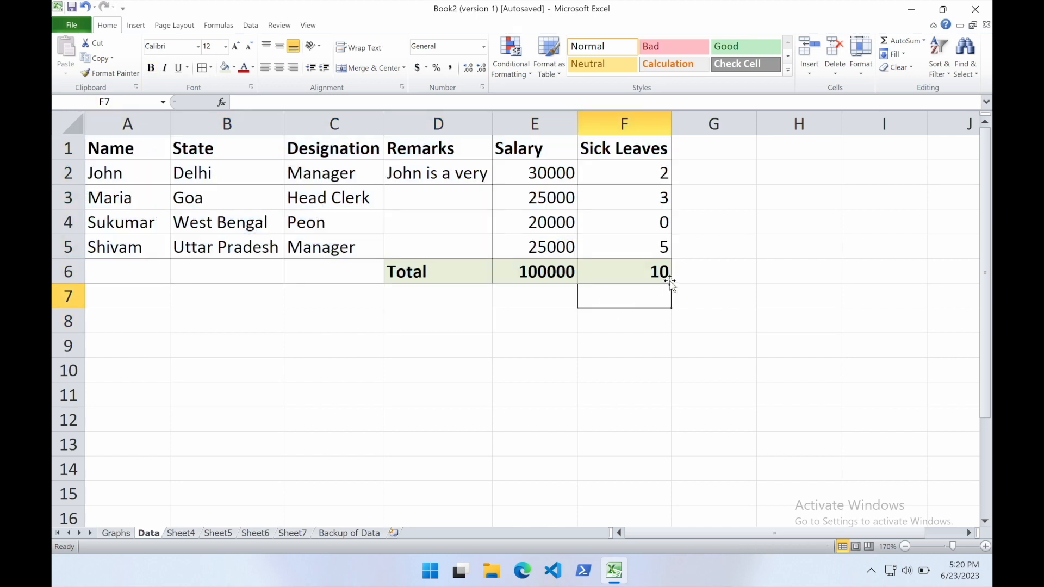
left_click_drag(125, 150, 622, 280)
left_click(623, 277)
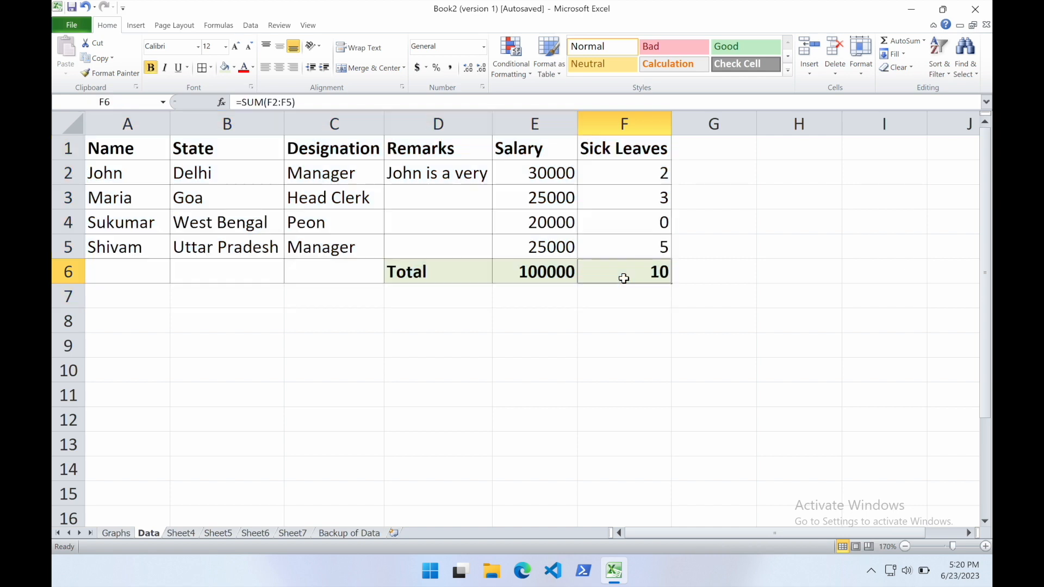
left_click_drag(299, 359, 599, 488)
left_click(653, 422)
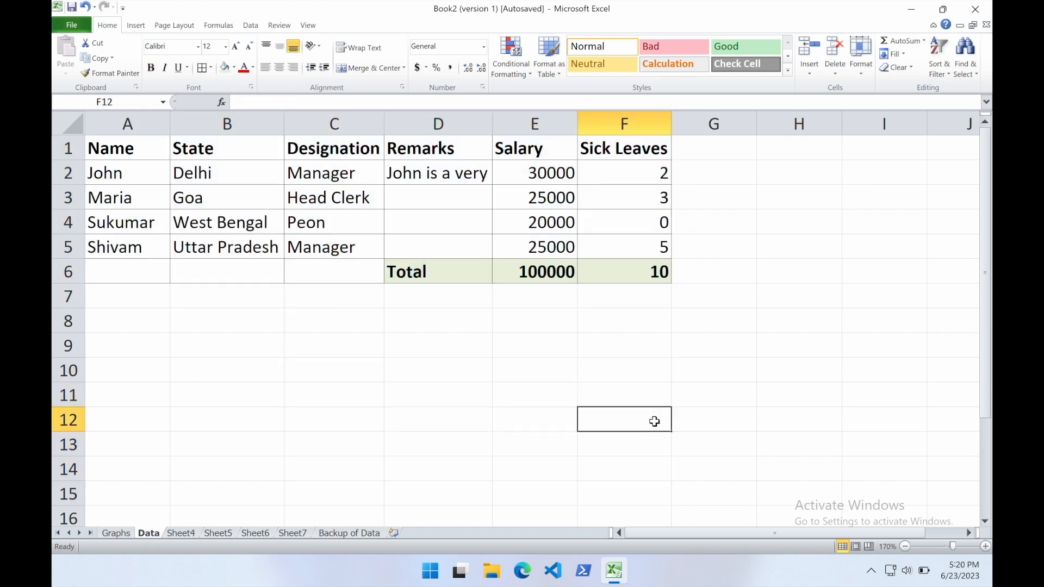
left_click_drag(355, 368, 473, 400)
left_click(544, 387)
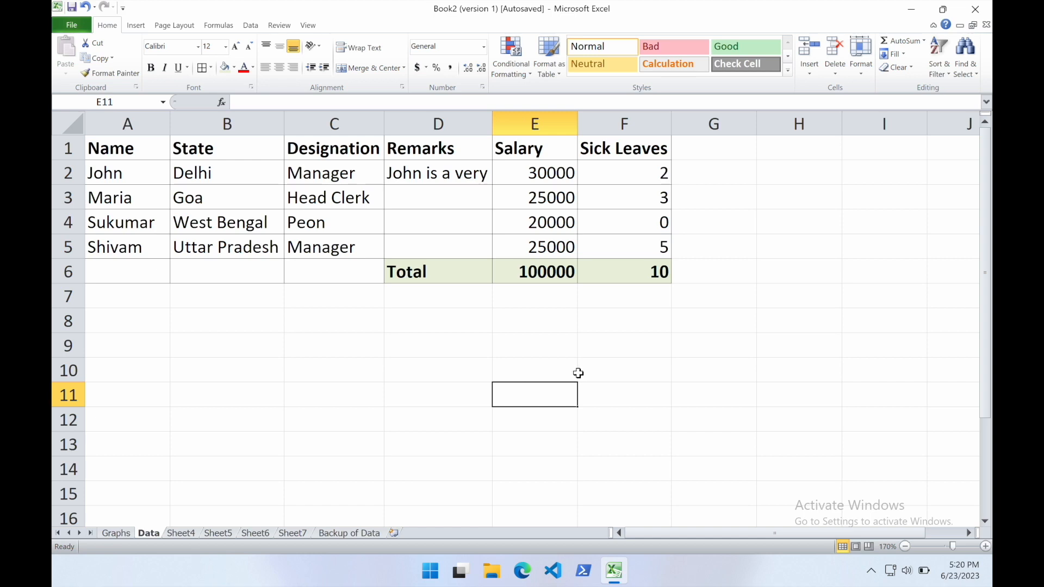
left_click_drag(422, 367, 609, 438)
left_click(610, 439)
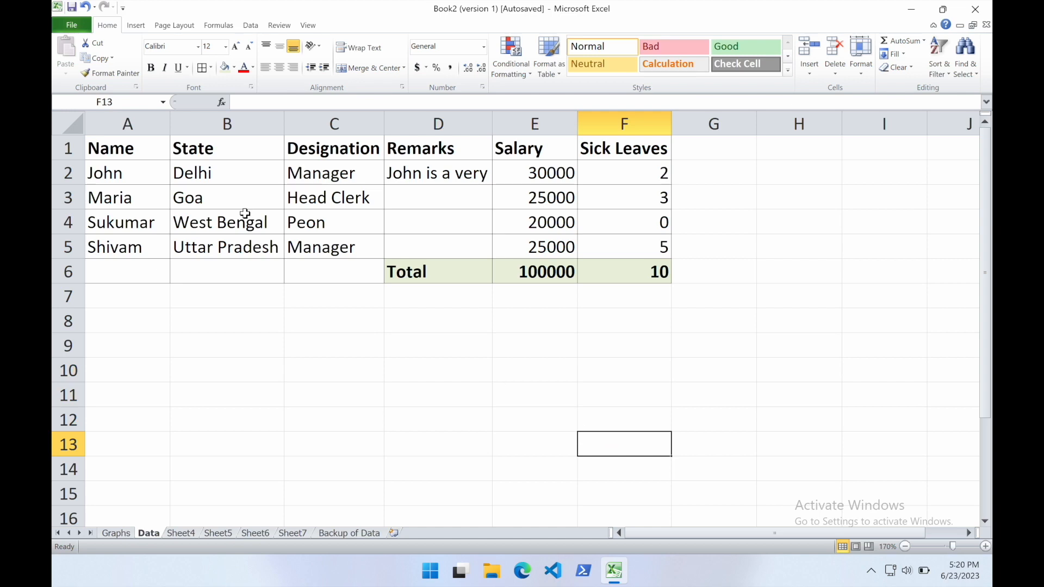
left_click_drag(142, 152, 618, 284)
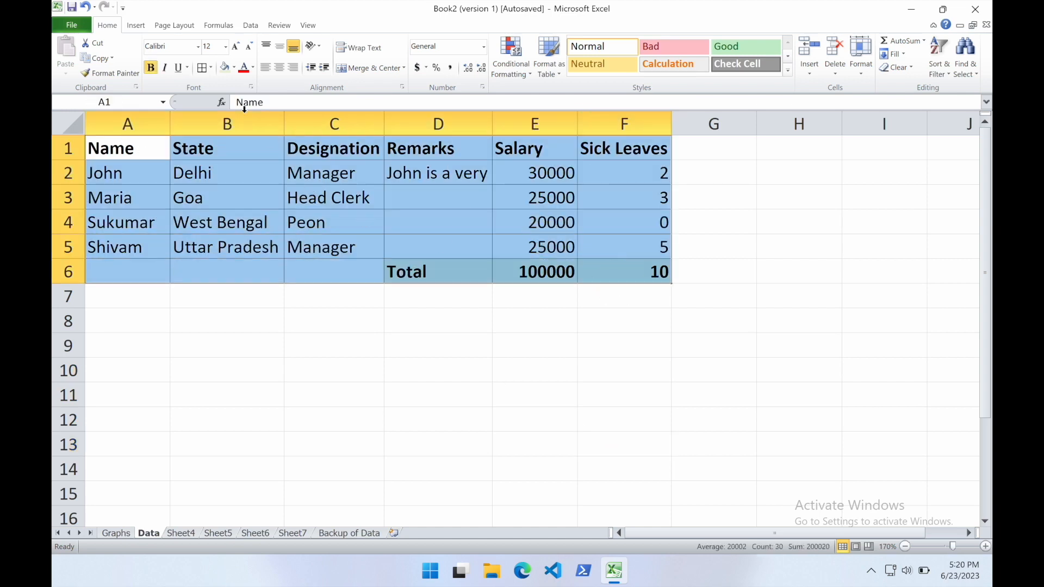
left_click(486, 256)
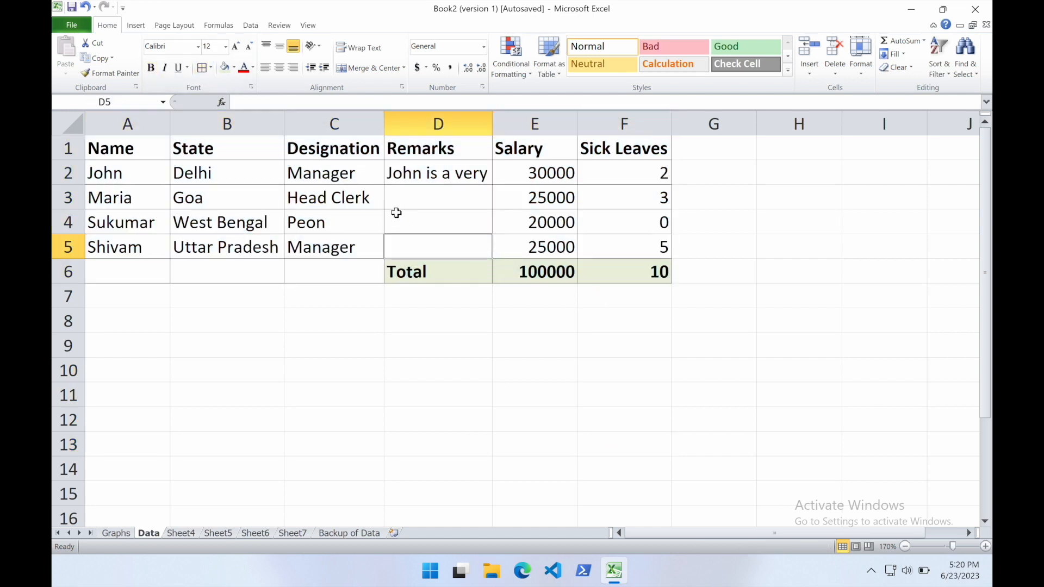
Step: Review the first employee's name, state, designation, remarks and salary cells in row 2
left_click(411, 207)
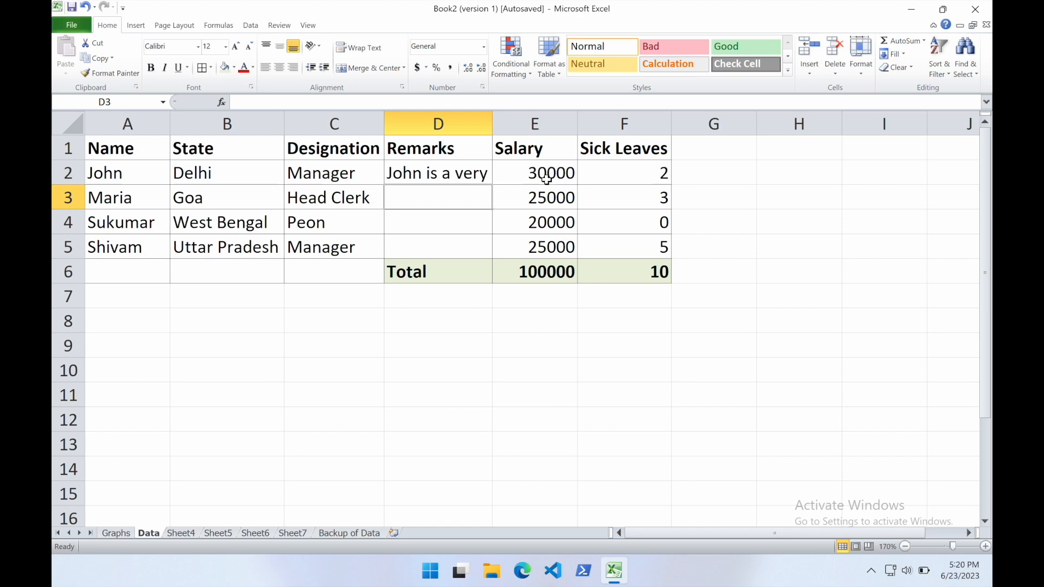
left_click(518, 176)
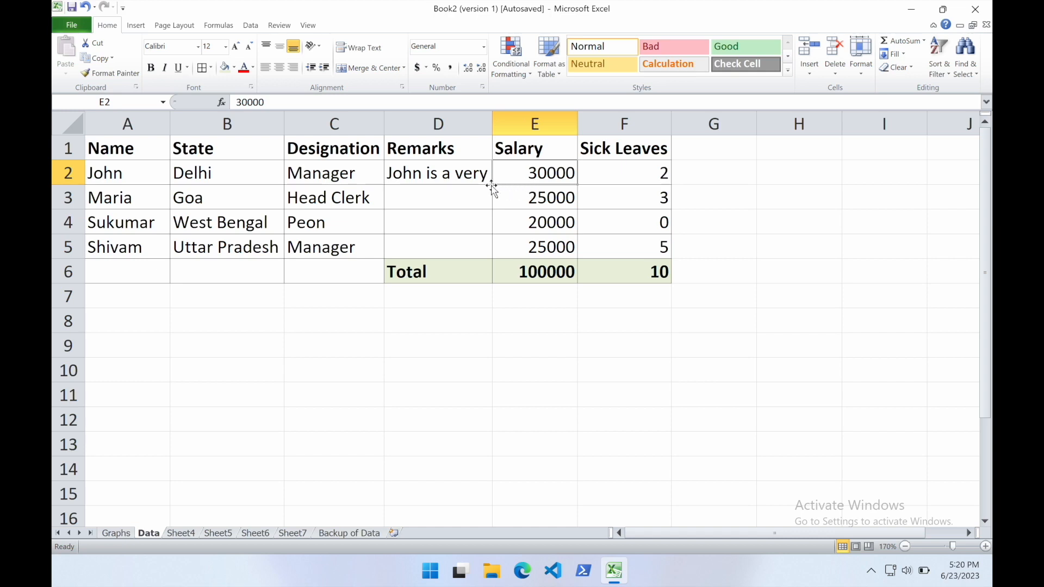
left_click(136, 172)
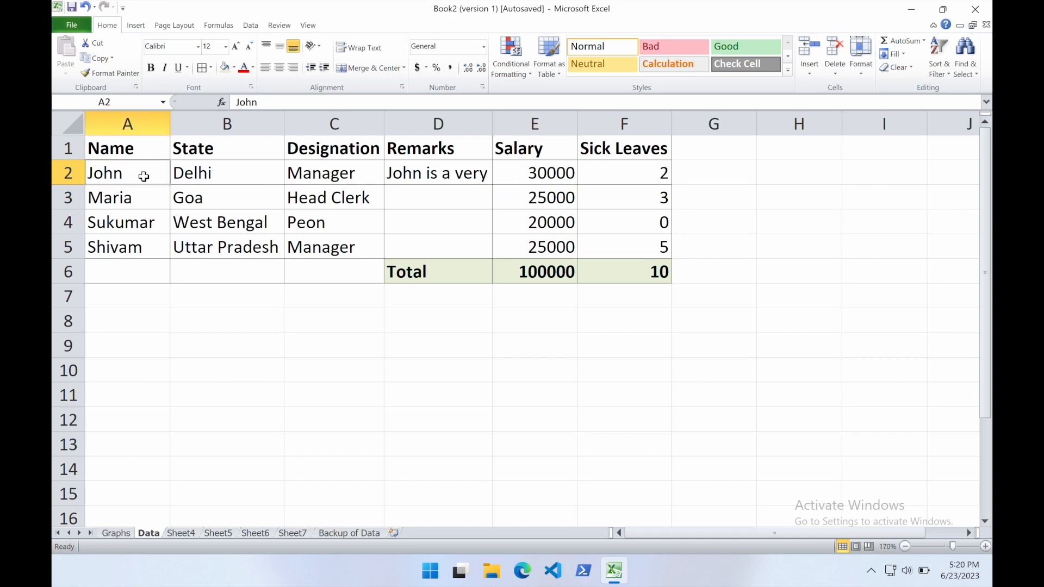
left_click(226, 197)
left_click(227, 174)
left_click(336, 178)
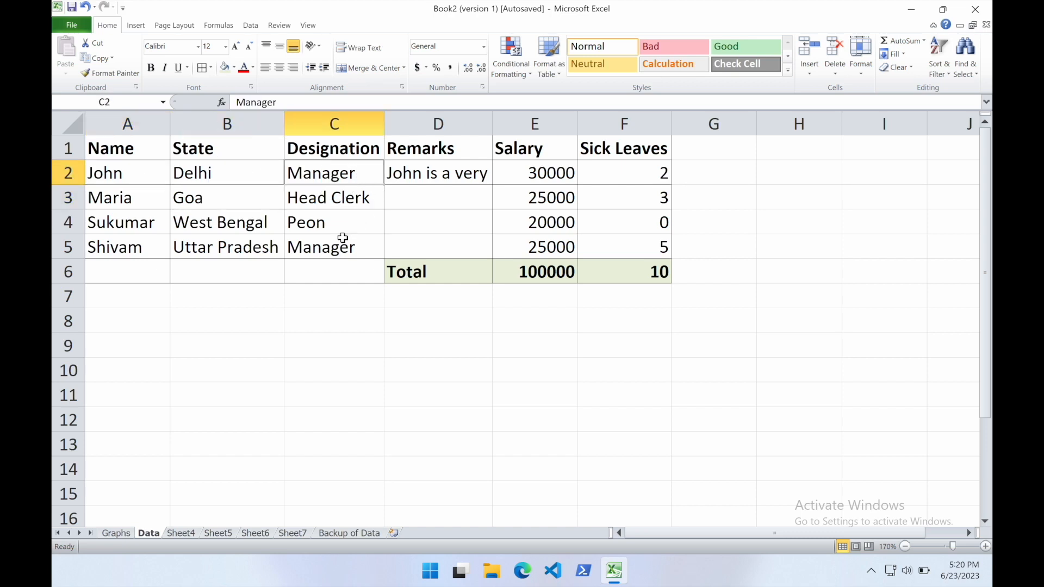
left_click(445, 176)
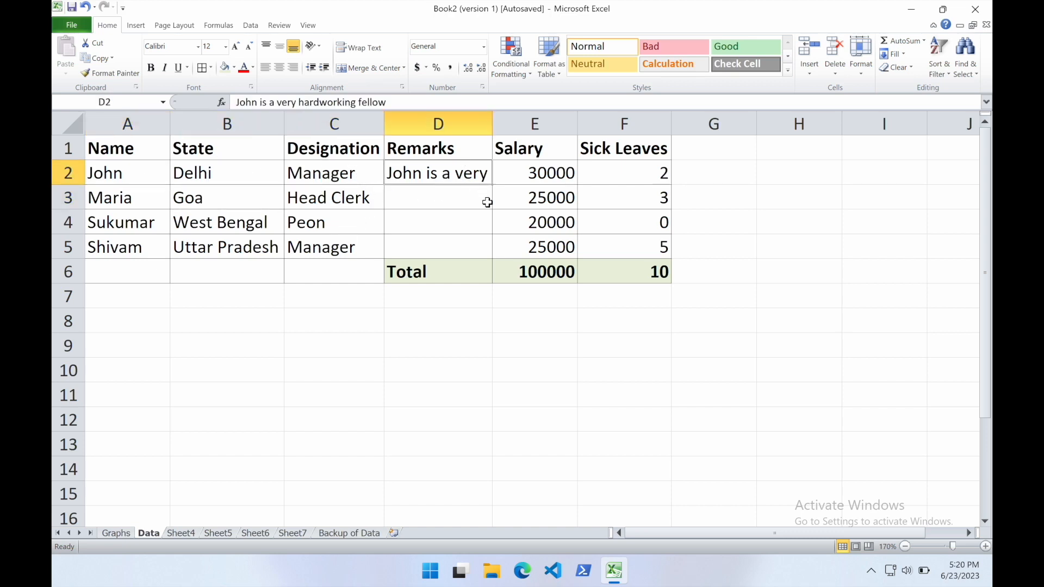
Step: Apply the Accounting number format to the total salary in cell E6
left_click(560, 177)
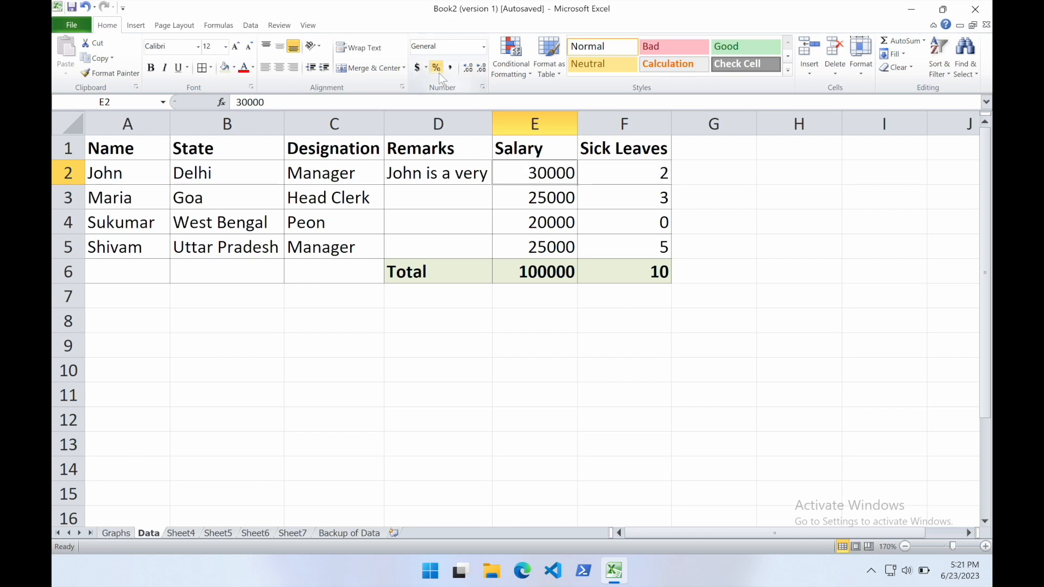
left_click(482, 47)
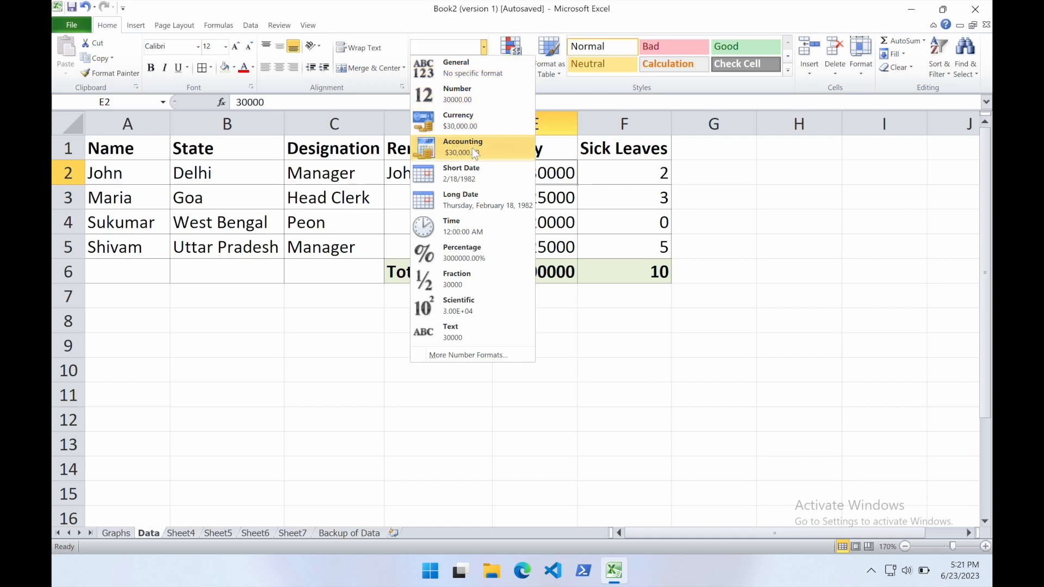
left_click(561, 175)
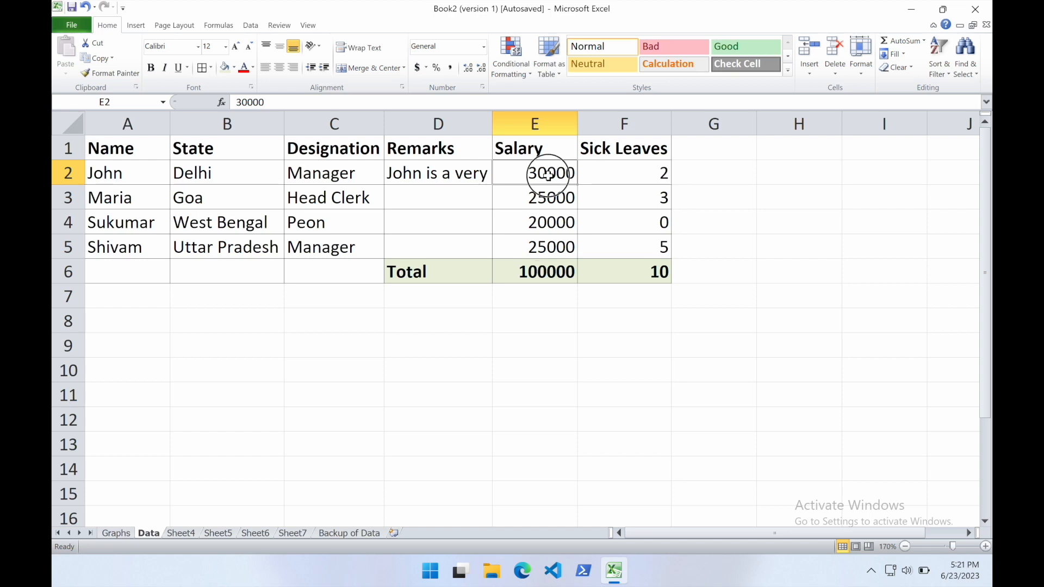
left_click(546, 271)
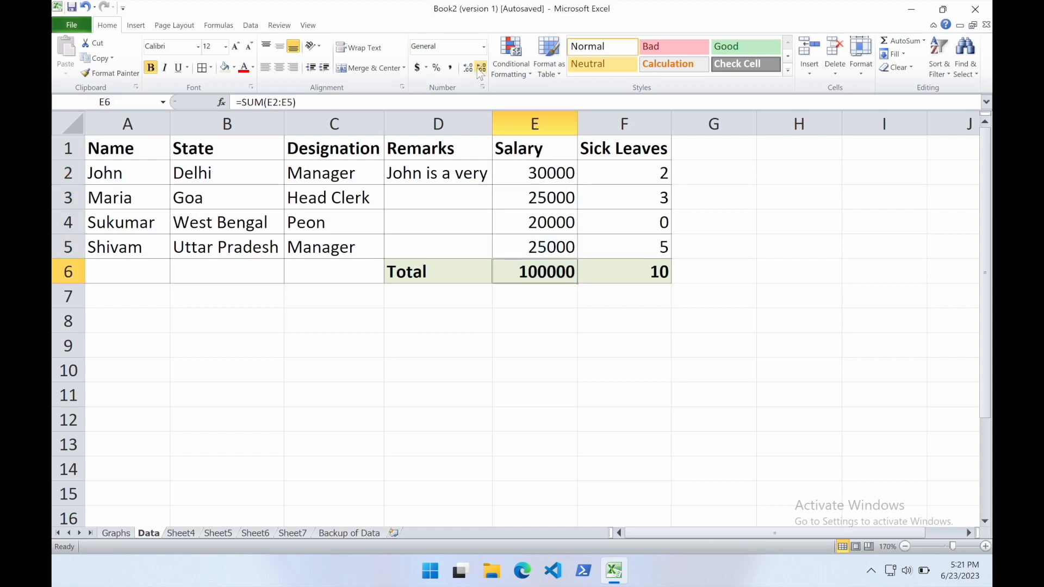
left_click(481, 51)
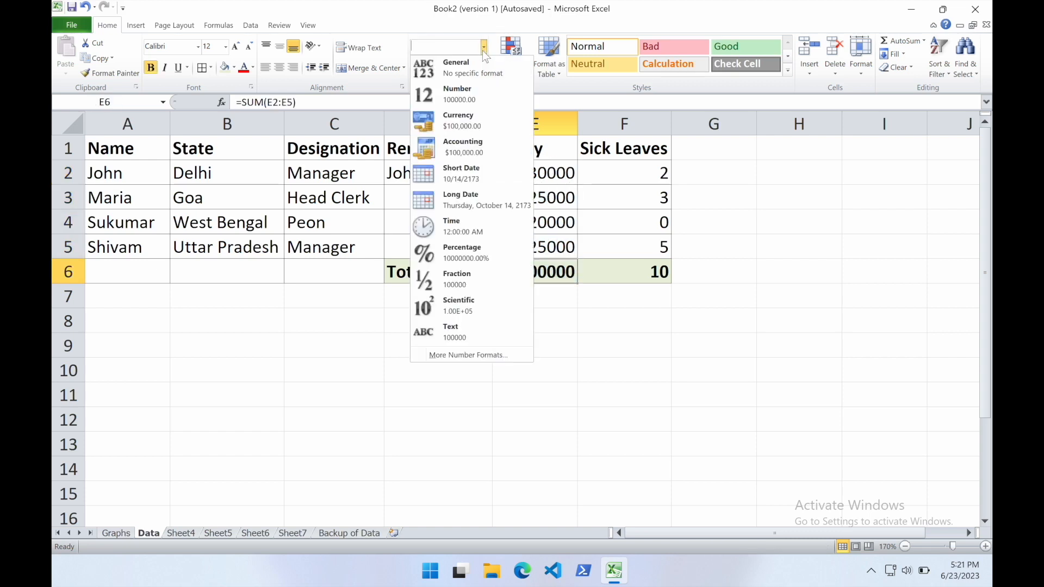
left_click(482, 154)
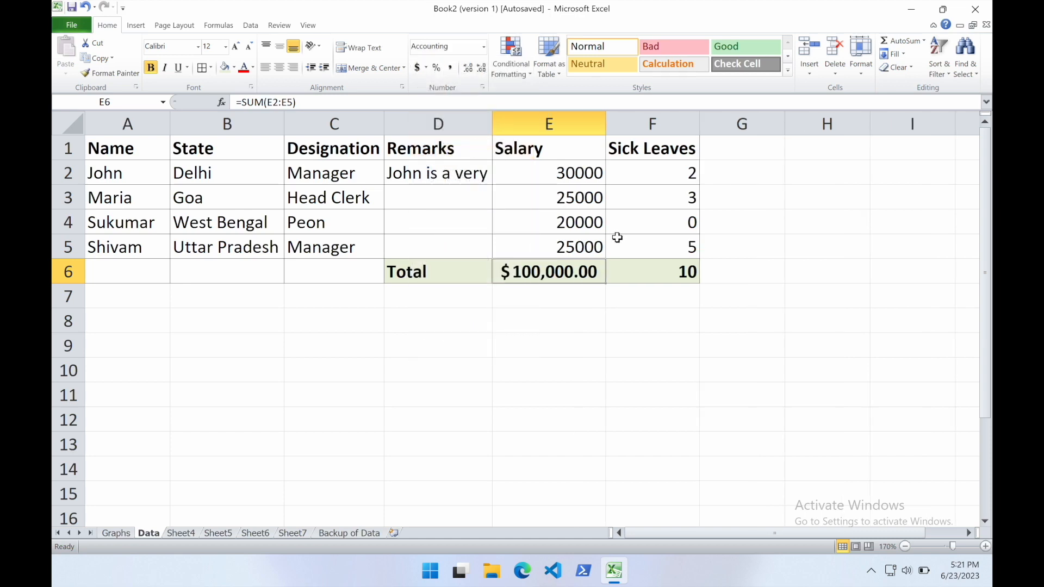
Step: Apply the Accounting number format to all salary values in E2:E6
left_click(564, 174)
left_click_drag(564, 174, 551, 269)
left_click(484, 51)
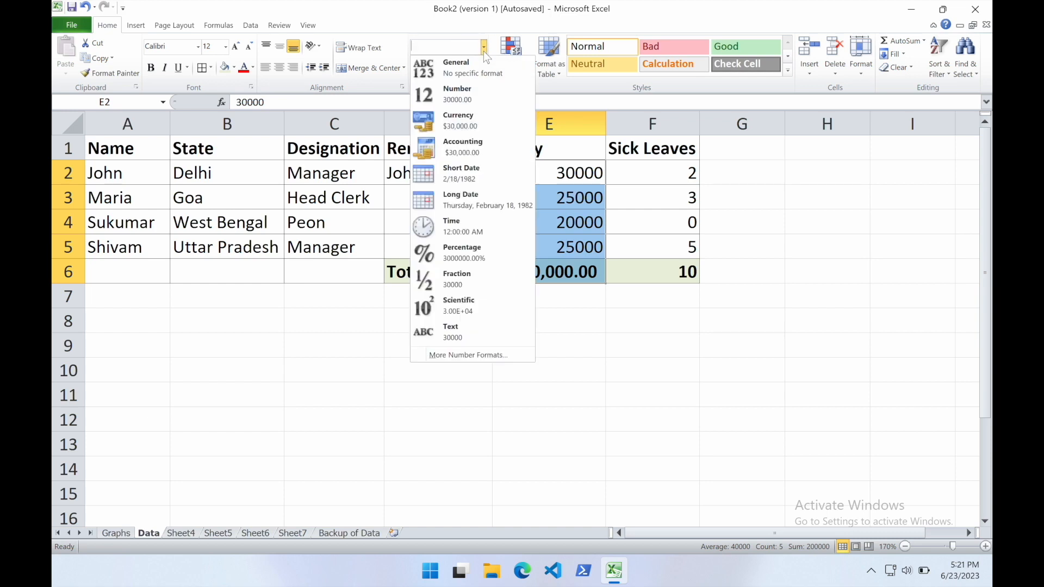
left_click(466, 143)
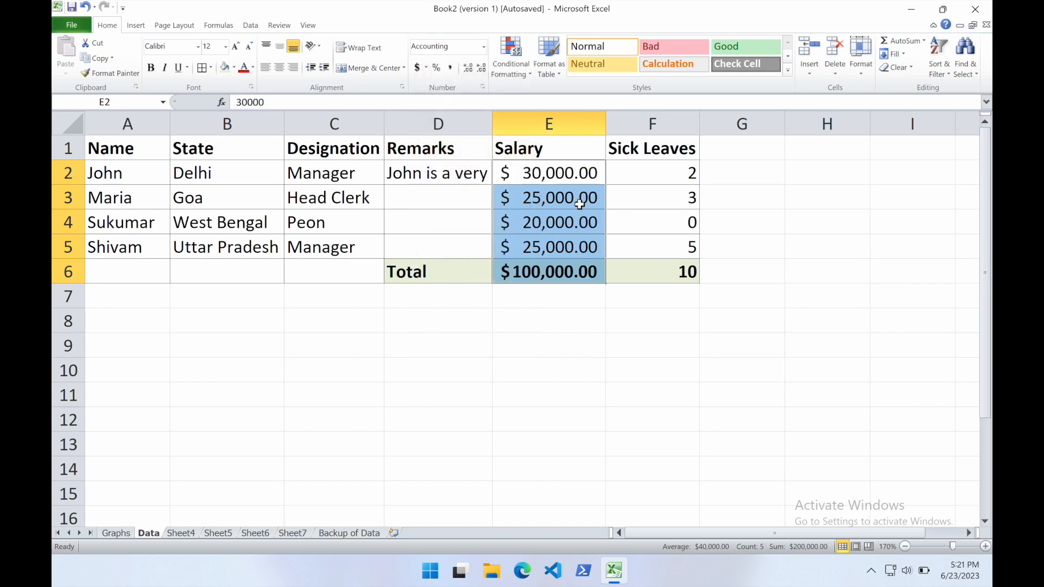
left_click(571, 248)
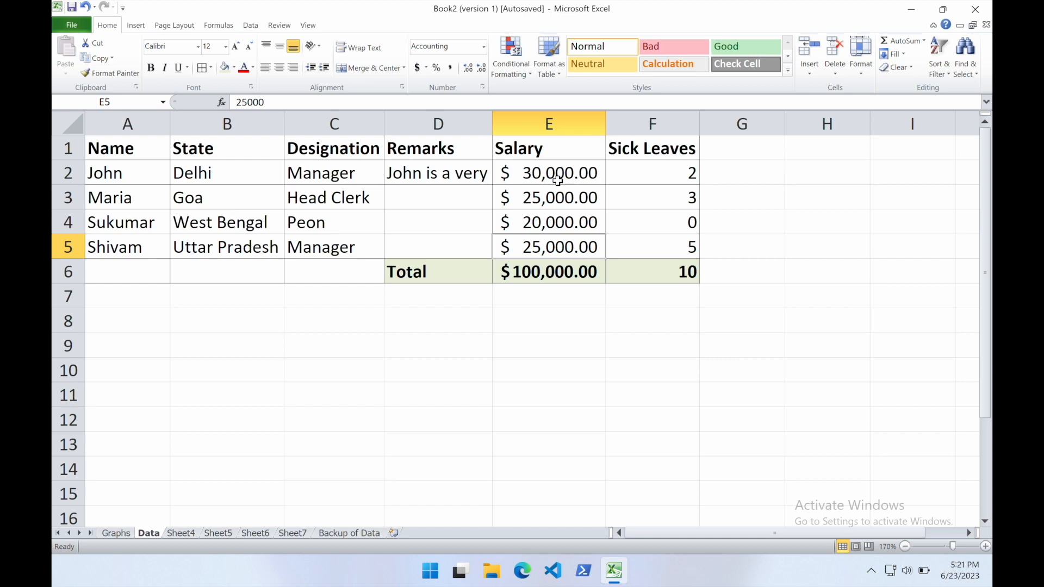
left_click(526, 177)
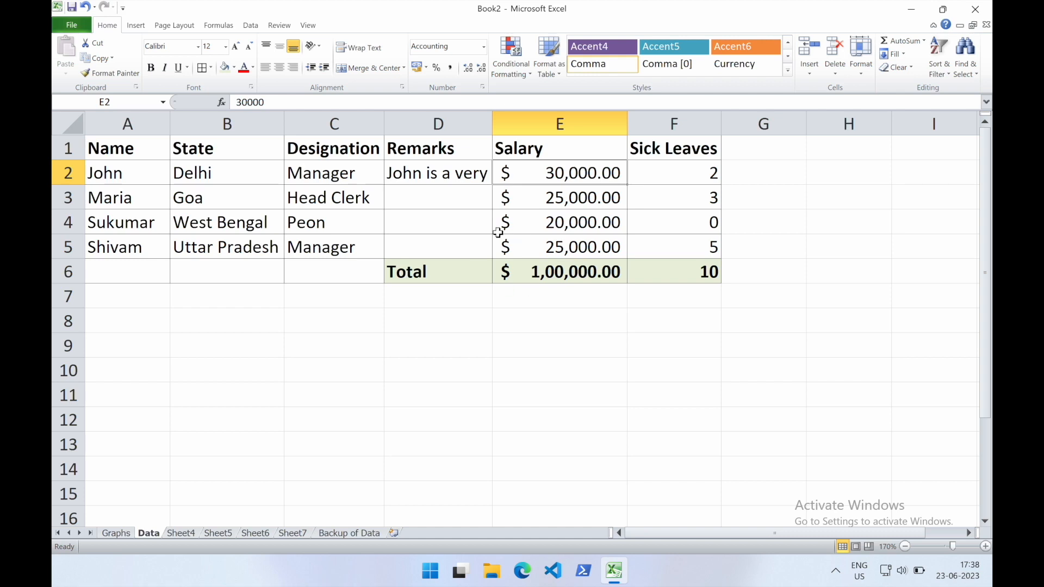
Step: Add English (India) as an editing language in the program's language options
left_click(75, 26)
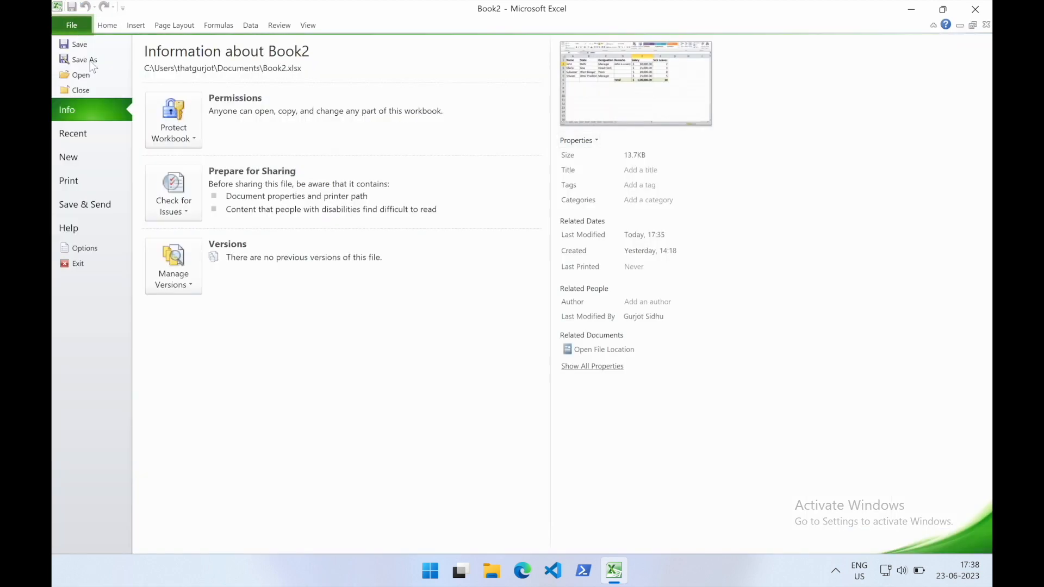
left_click(86, 250)
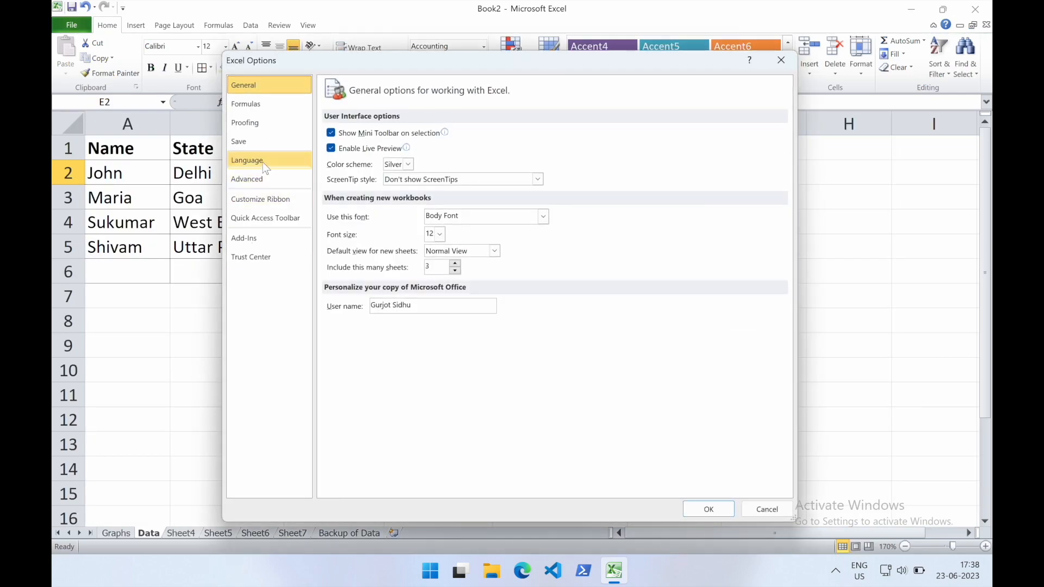
left_click(264, 163)
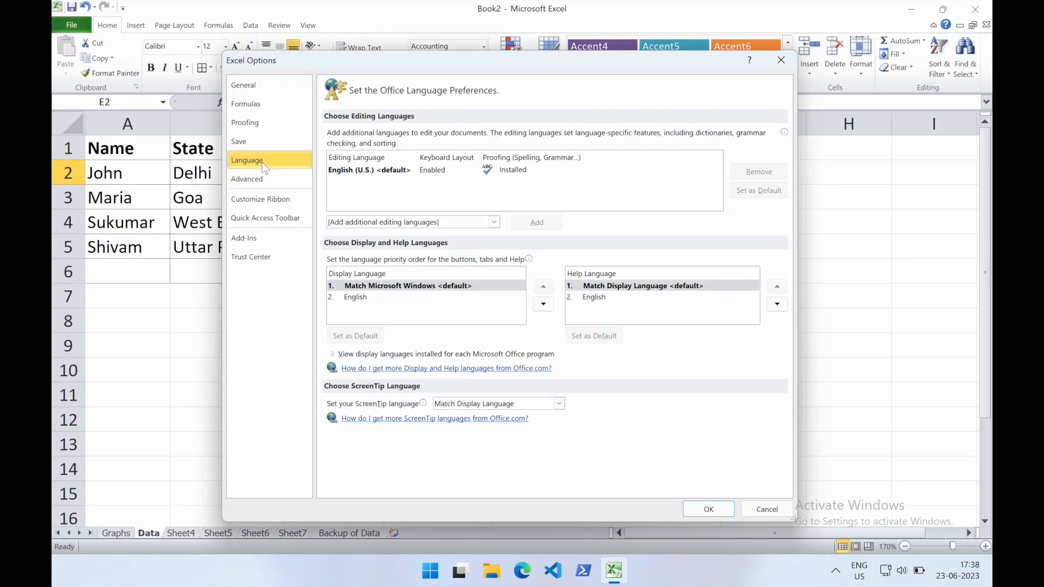
left_click(355, 172)
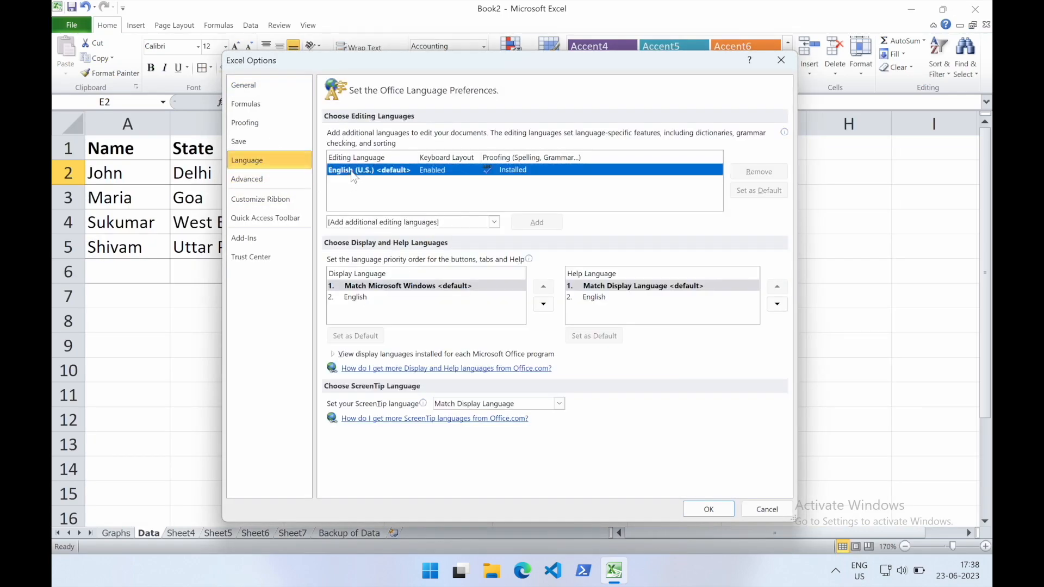
left_click(494, 222)
scroll(449, 331, "down", 4)
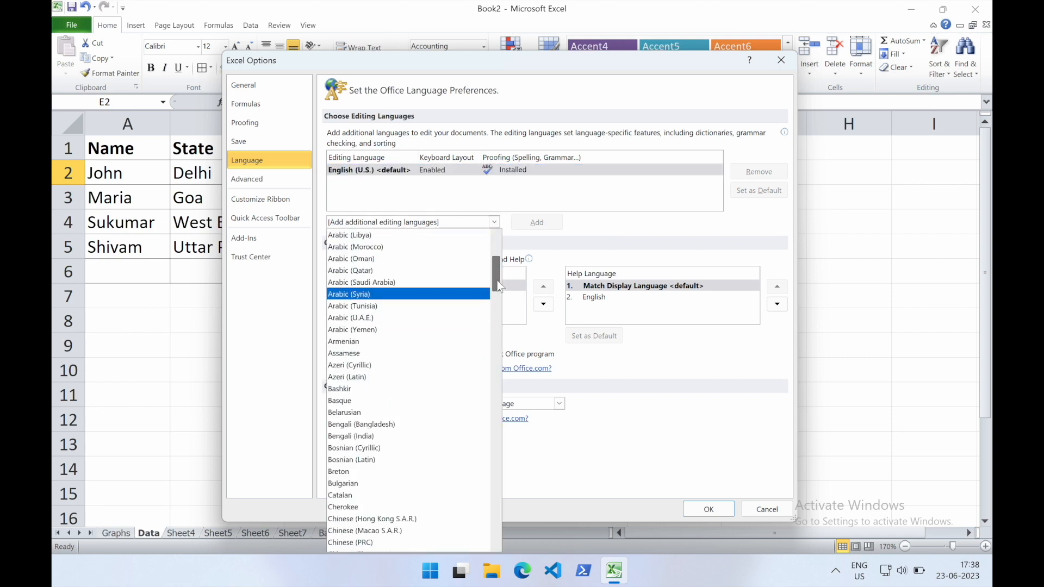
left_click_drag(497, 278, 499, 331)
left_click(428, 287)
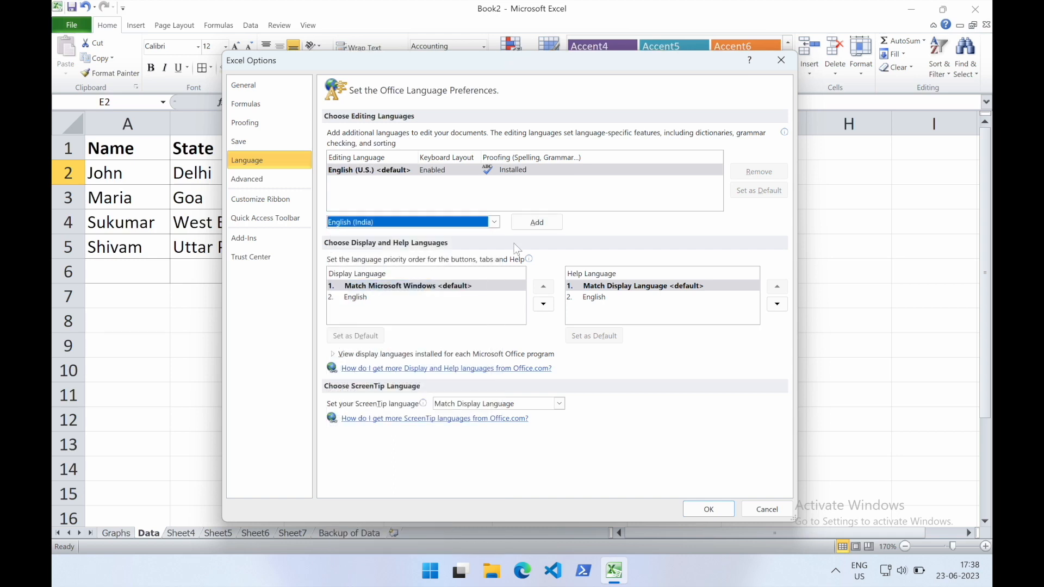
left_click(537, 224)
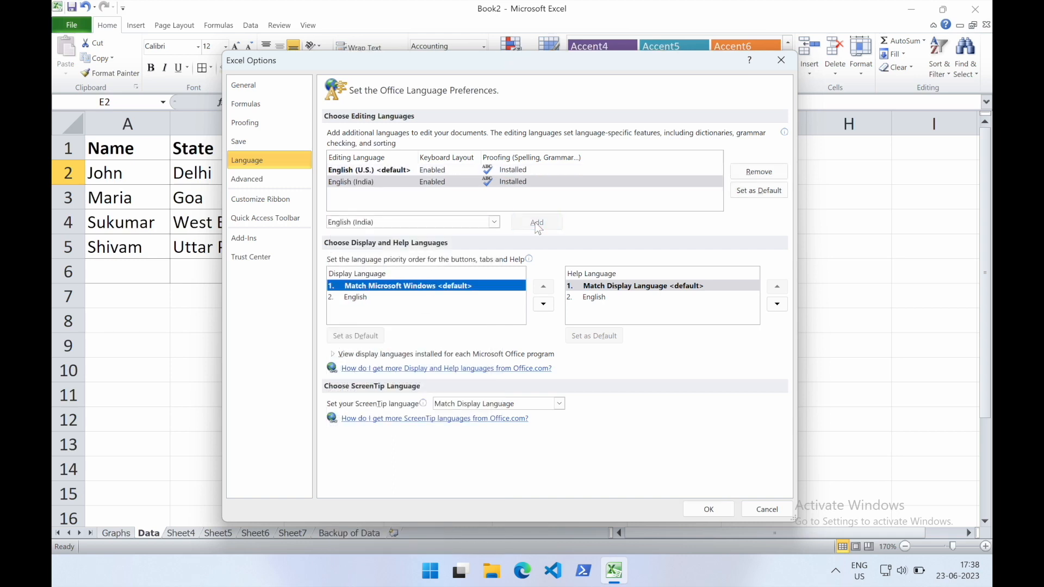
Step: Make English (India) the default editing language and remove English (U.S.) from the editing languages, accepting the changed preferences
left_click(499, 183)
left_click(758, 191)
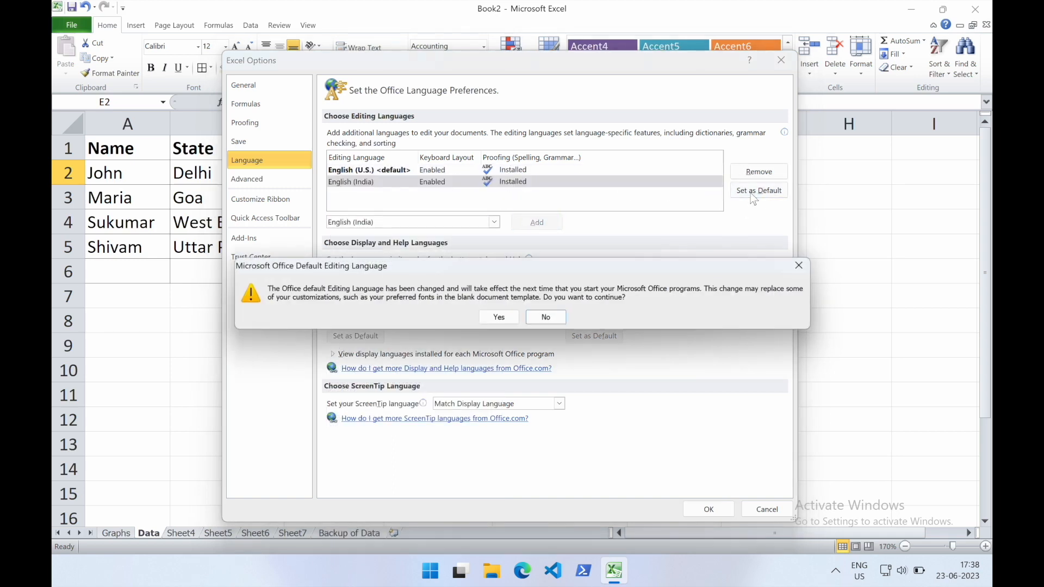
left_click(497, 322)
left_click(466, 183)
left_click(755, 173)
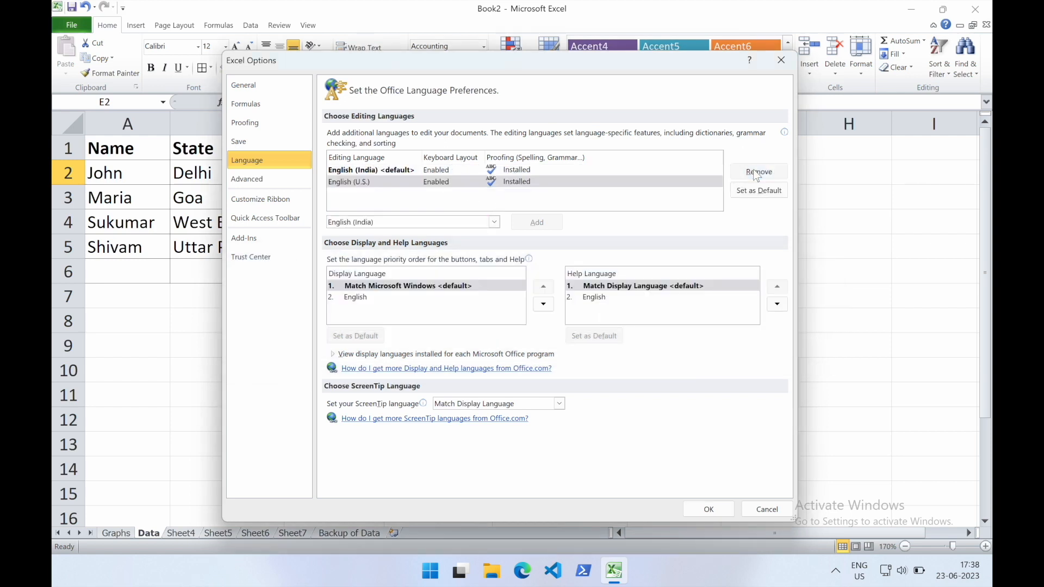
left_click(701, 514)
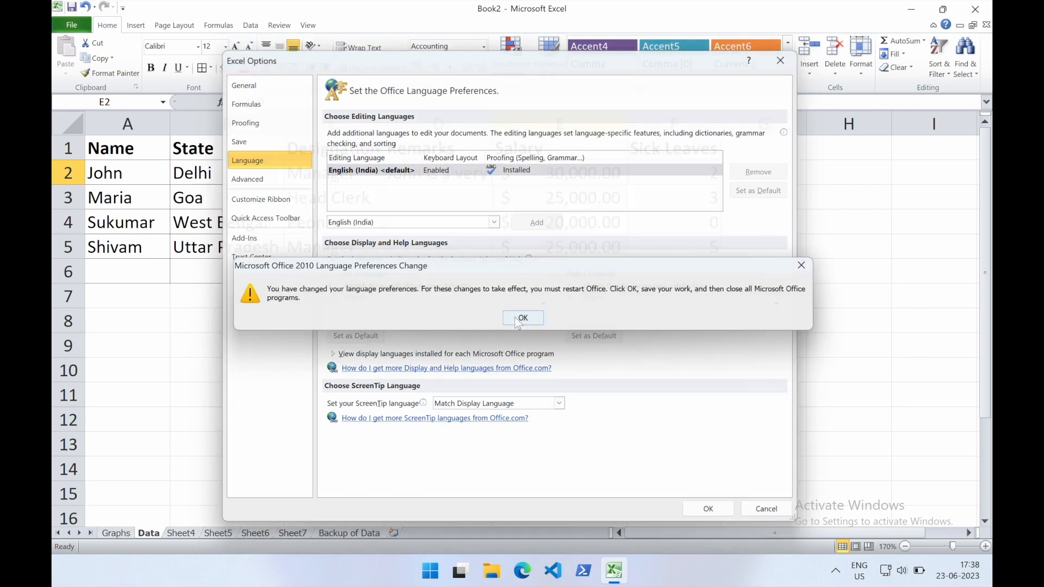
left_click(521, 318)
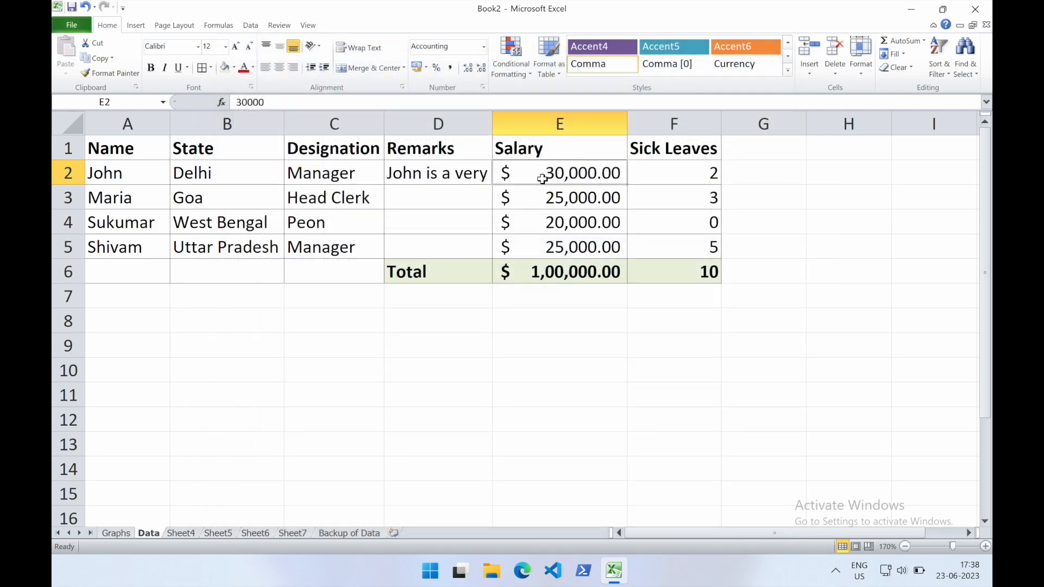
Step: Apply the ₹ English (India) accounting currency format to the salary values in E2:E6
left_click_drag(539, 172, 541, 268)
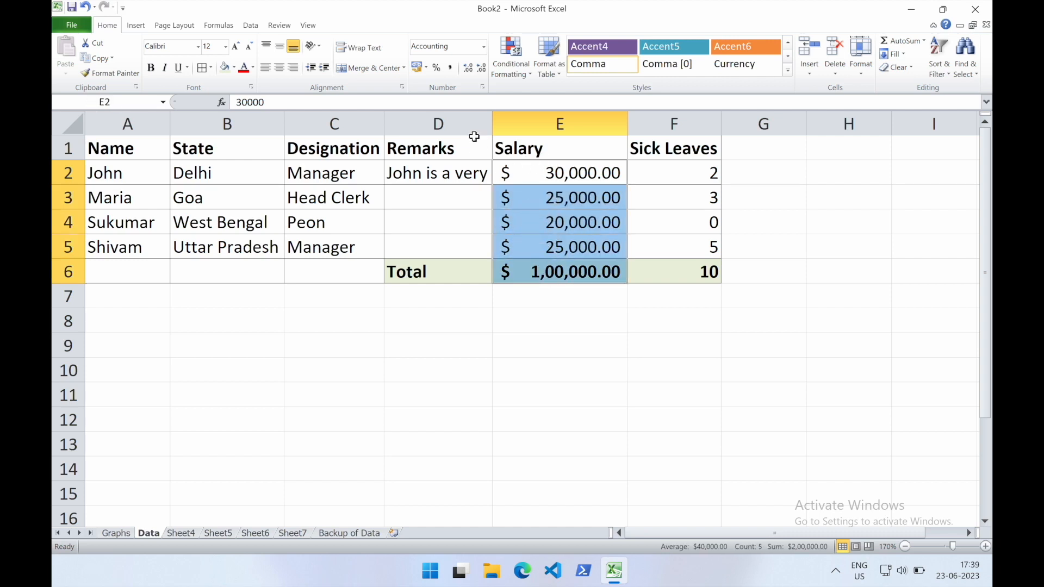
left_click(426, 68)
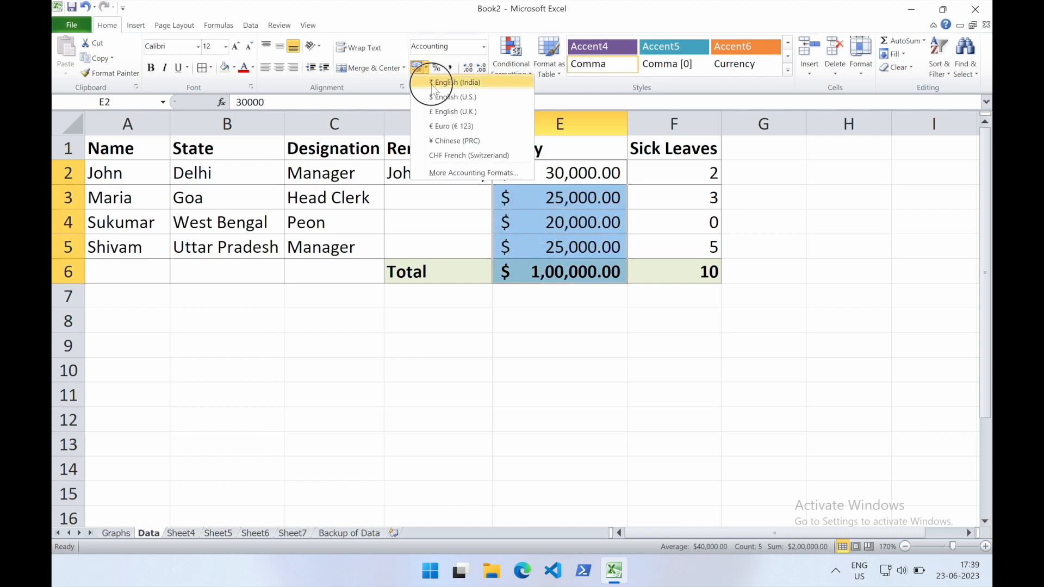
left_click(432, 82)
left_click(639, 229)
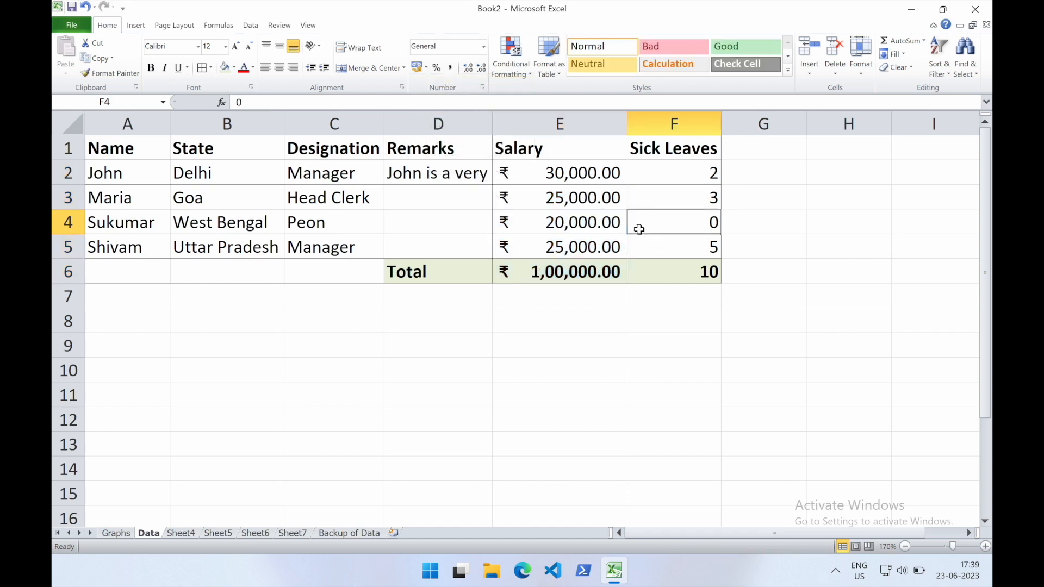
Step: Decrease the decimals of the salary values in E2:E6 to zero decimal places
left_click(535, 178)
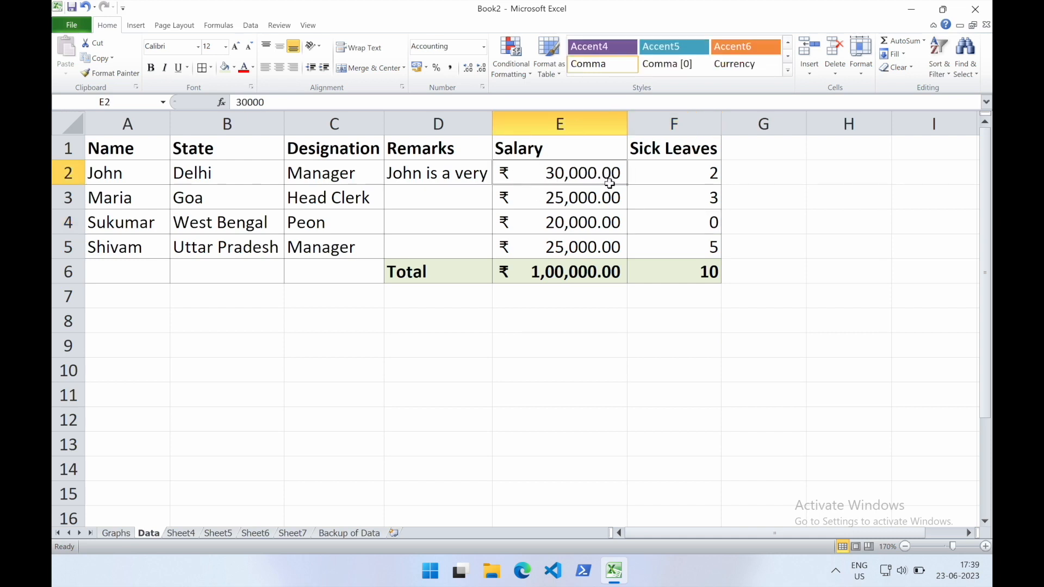
left_click(566, 273, "shift")
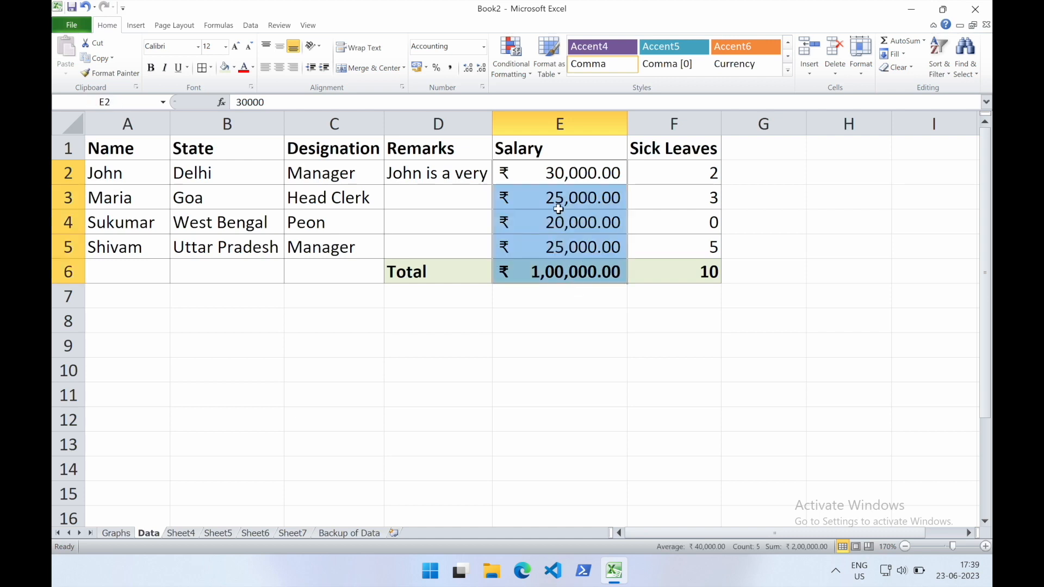
left_click(482, 68)
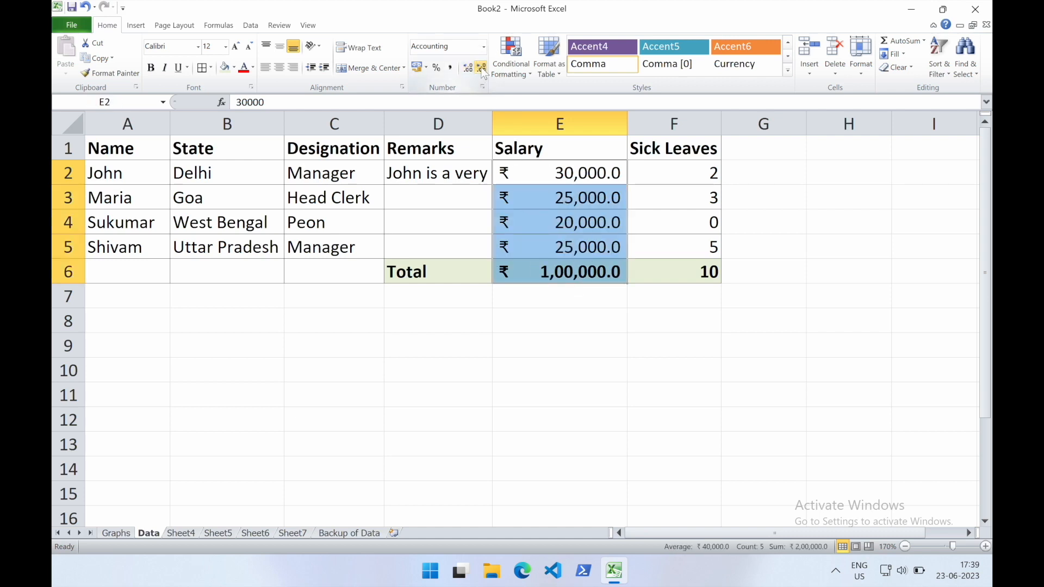
left_click(482, 68)
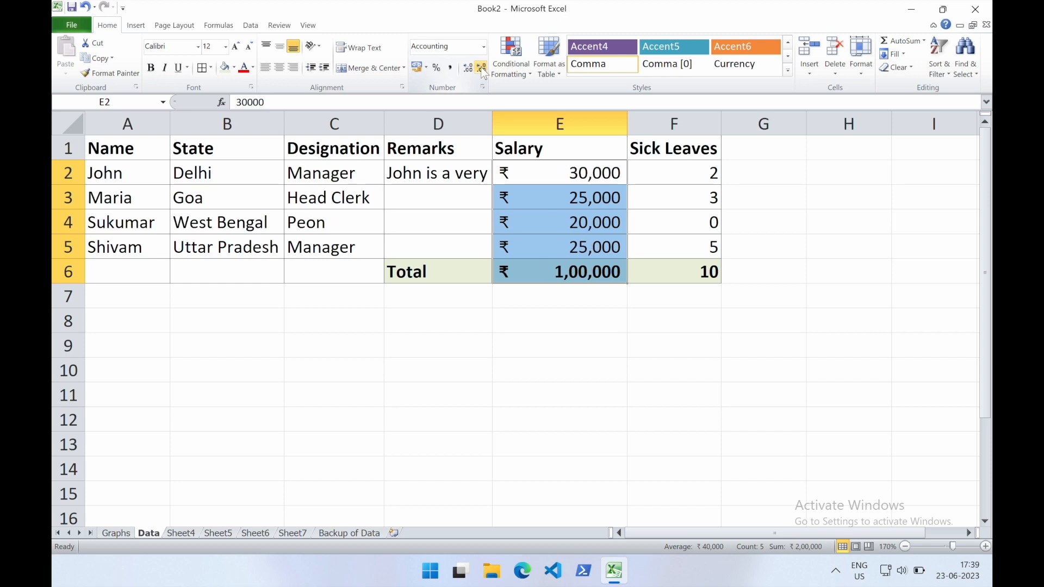
Step: Increase the decimals of the salary values in E2:E6 to four decimal places
left_click(468, 70)
left_click(466, 71)
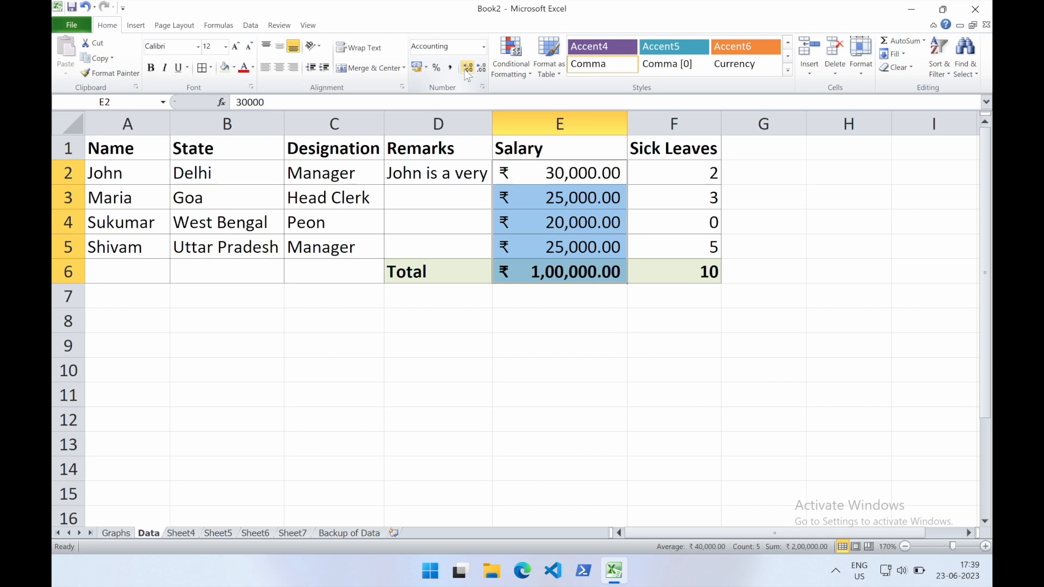
left_click(467, 69)
left_click(466, 70)
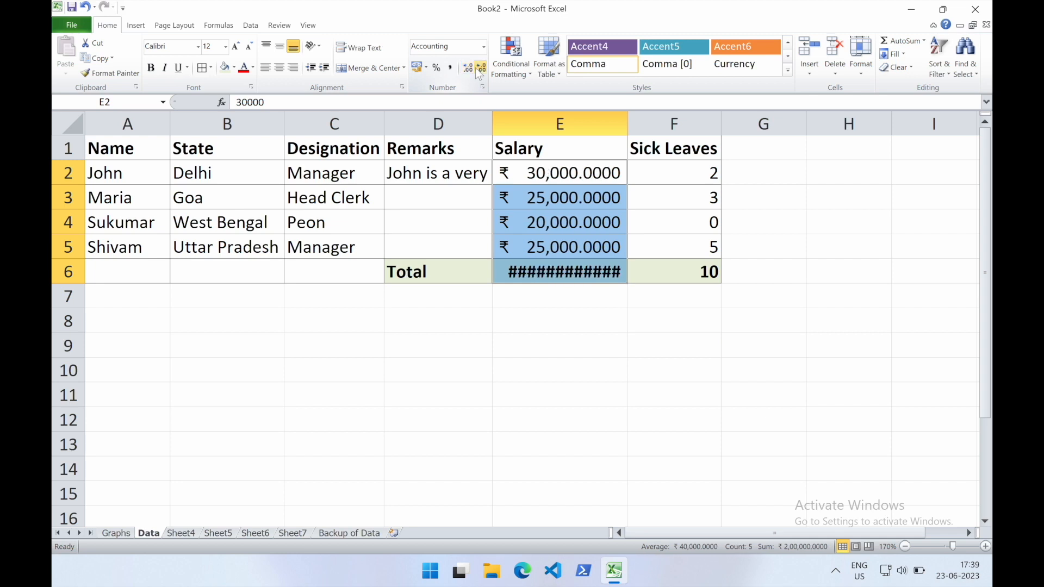
Step: Remove all four decimal places from the salary values in E2:E6
left_click(480, 68)
left_click(480, 68)
left_click(480, 68)
left_click(481, 69)
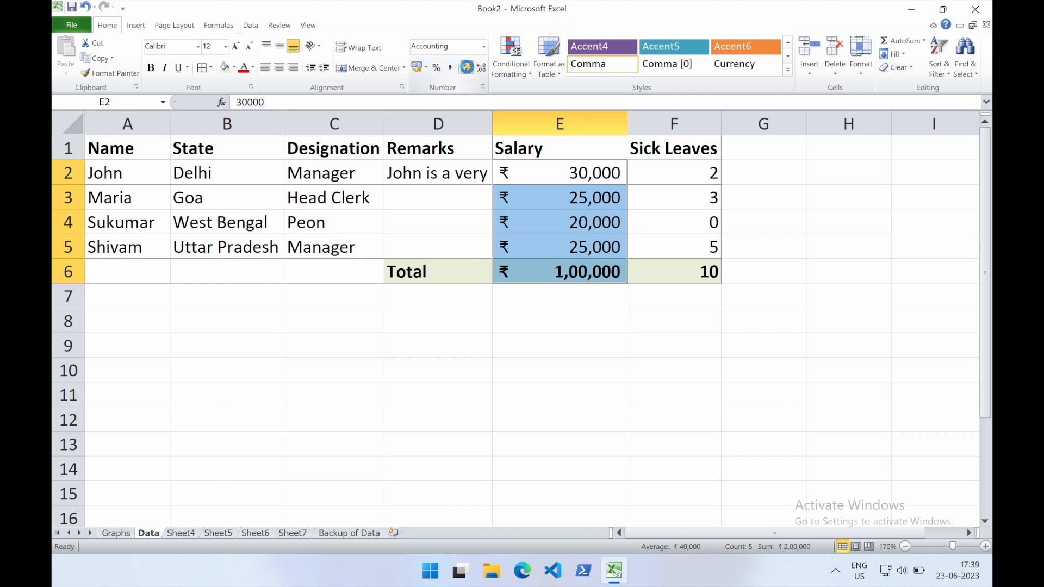
Step: Set the salary values in E2:E6 back to two decimal places
left_click(467, 69)
left_click(466, 70)
left_click(574, 173)
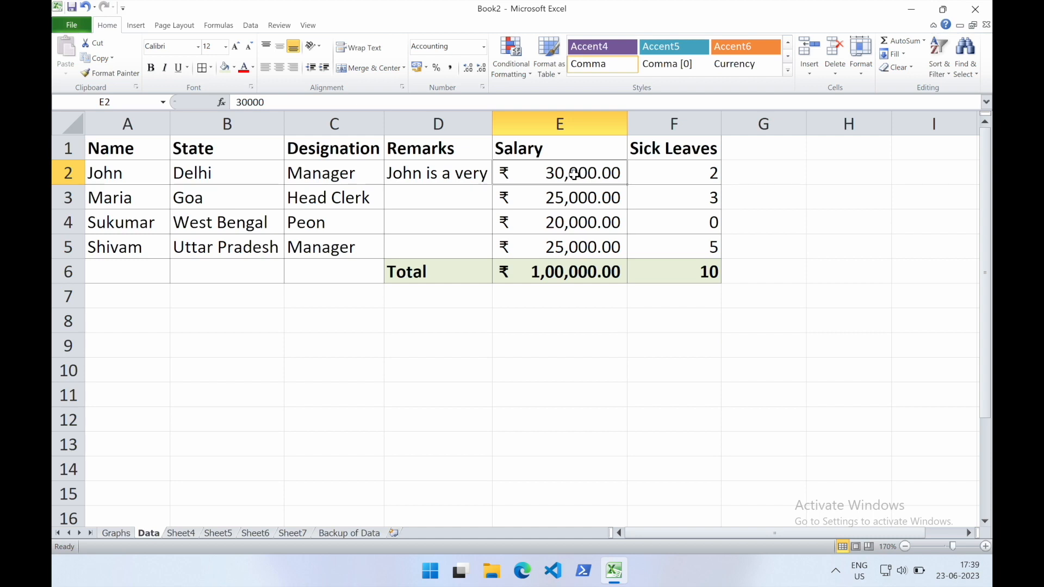
left_click(702, 221)
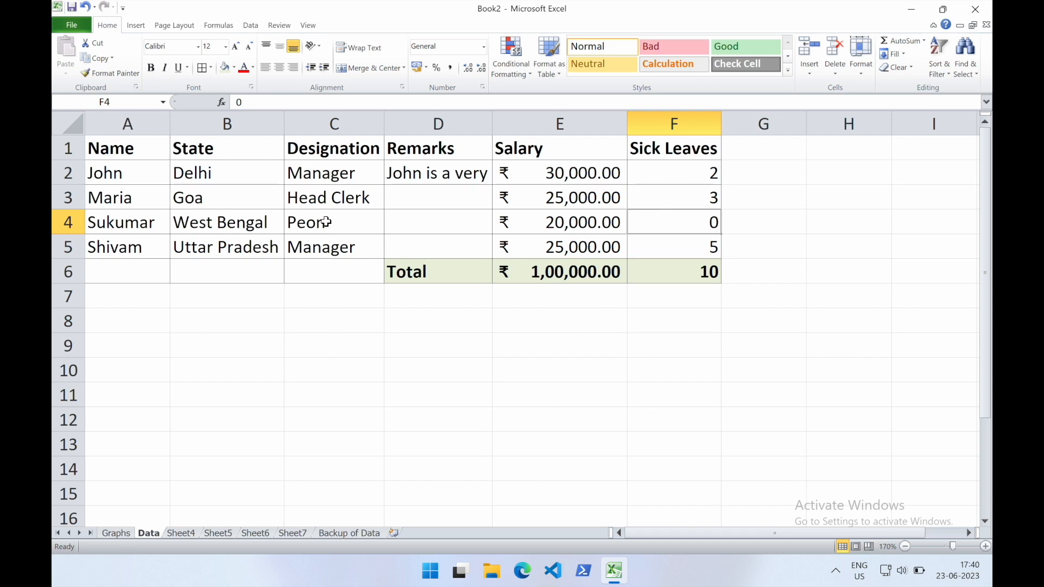
left_click_drag(123, 166, 125, 247)
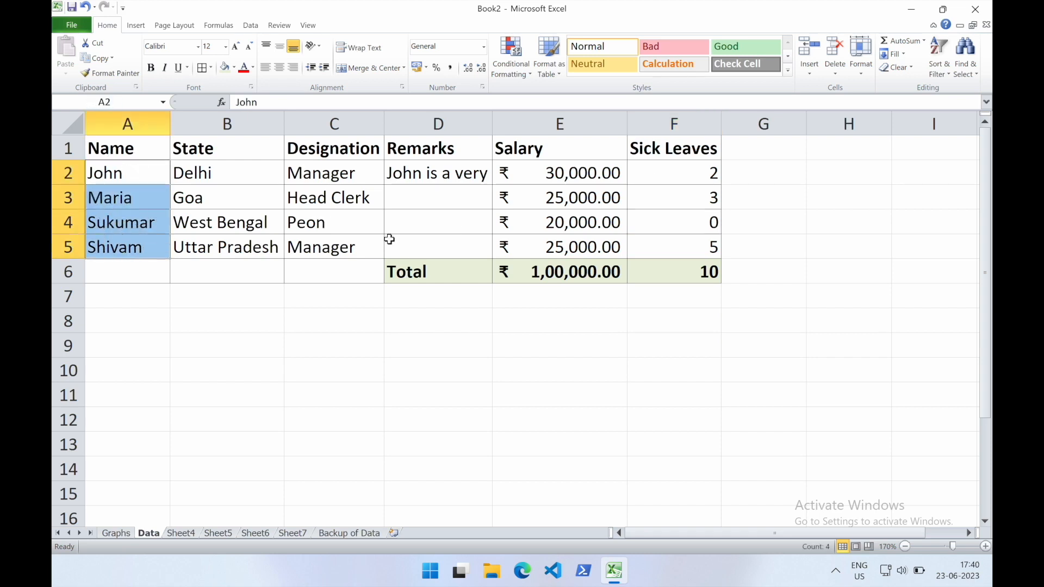
left_click(651, 176)
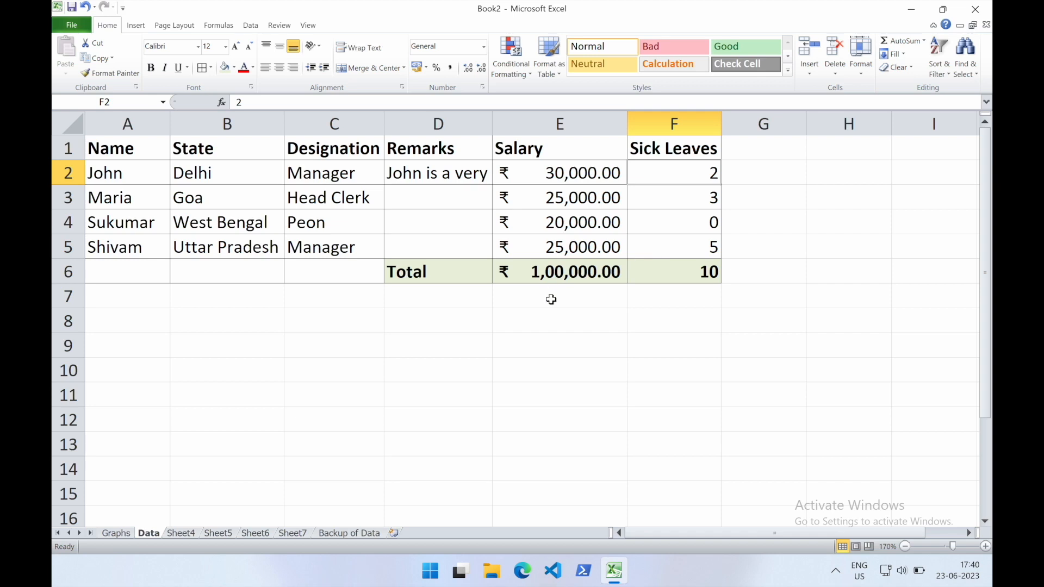
scroll(551, 299, "right", 3)
scroll(551, 299, "down", 12)
scroll(551, 299, "down", 3)
scroll(550, 300, "left", 3)
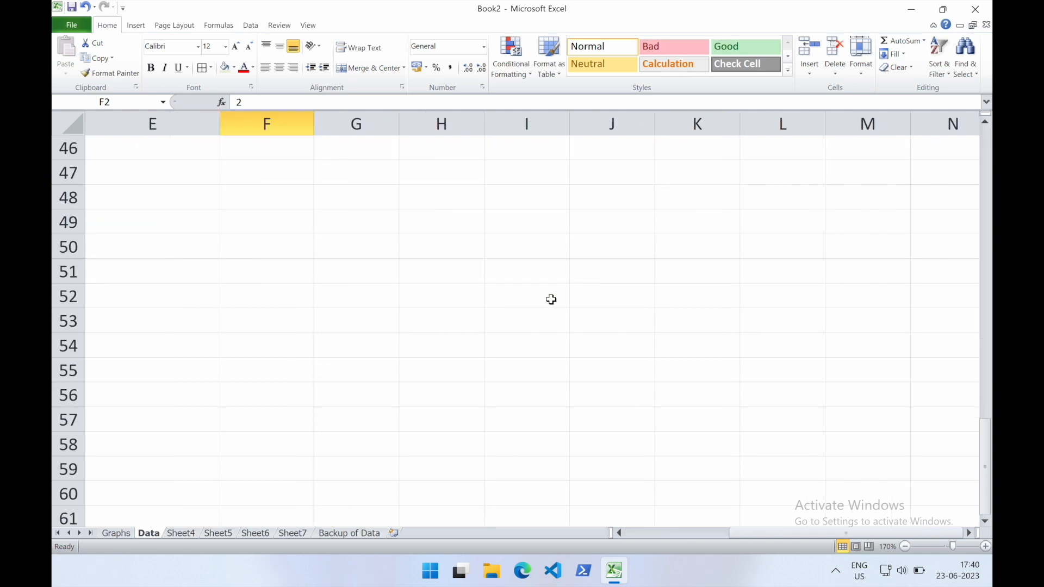
scroll(551, 299, "up", 15)
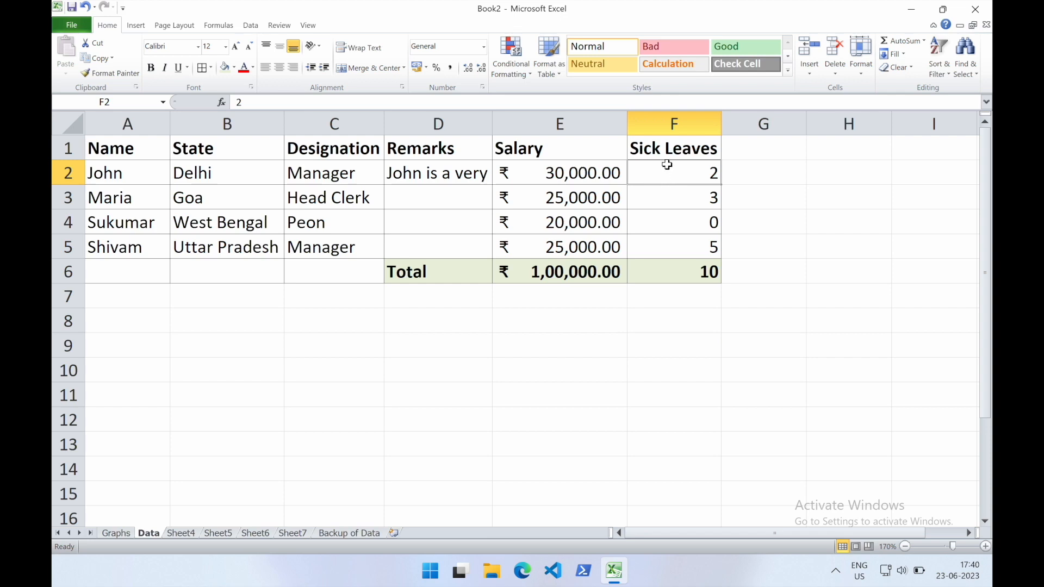
Step: Try to highlight values greater than 4 across the whole Sick Leaves column with Light Red Fill with Dark Red Text, and undo the rule
left_click(666, 125)
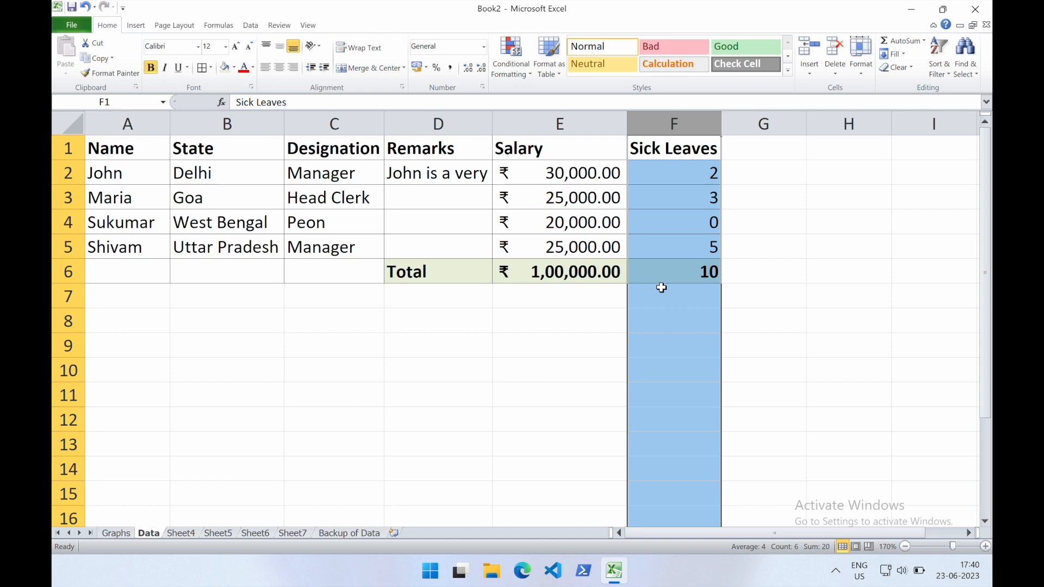
left_click(518, 72)
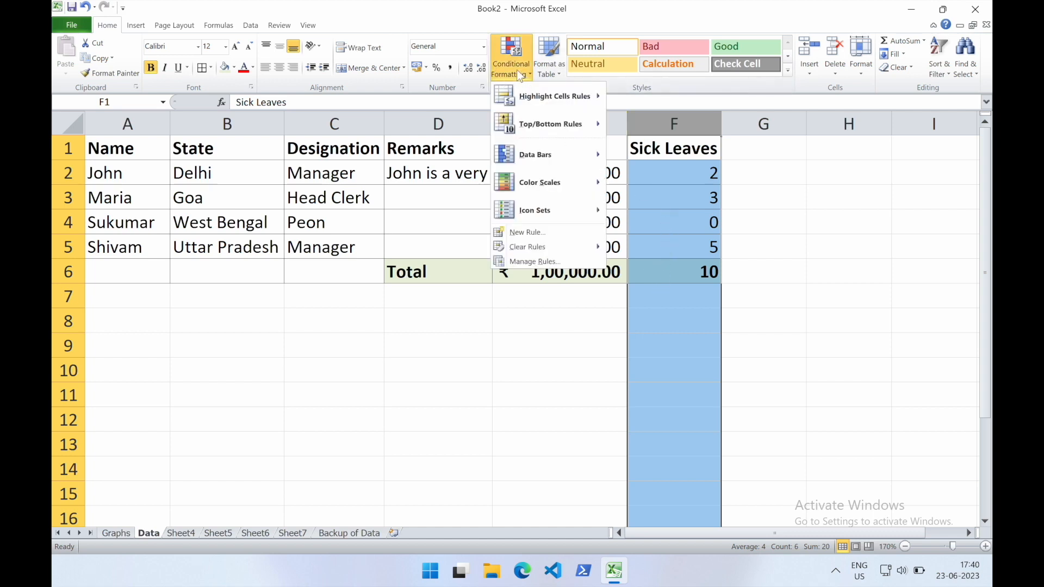
mouse_move(555, 96)
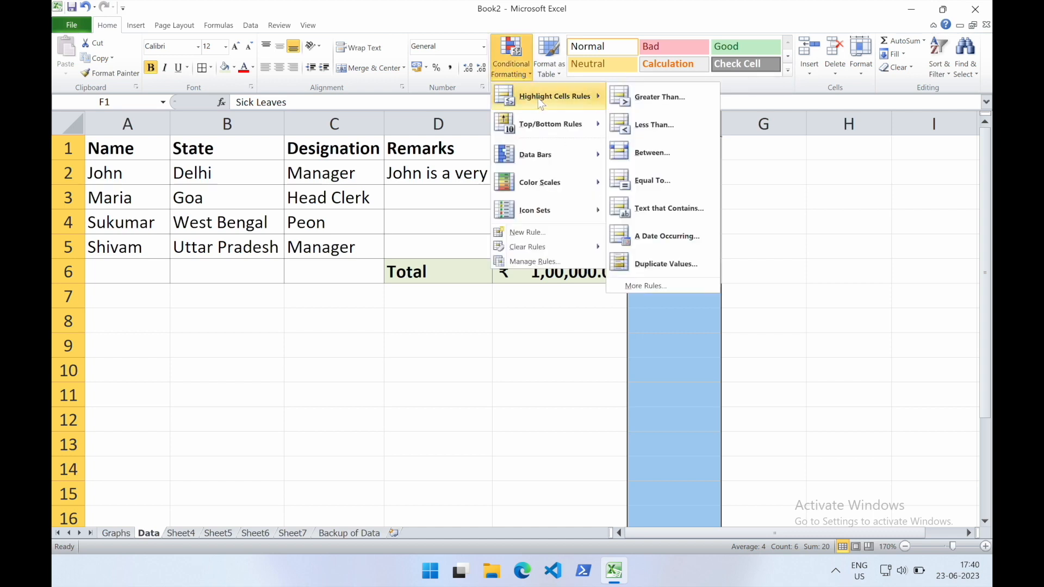
left_click(656, 97)
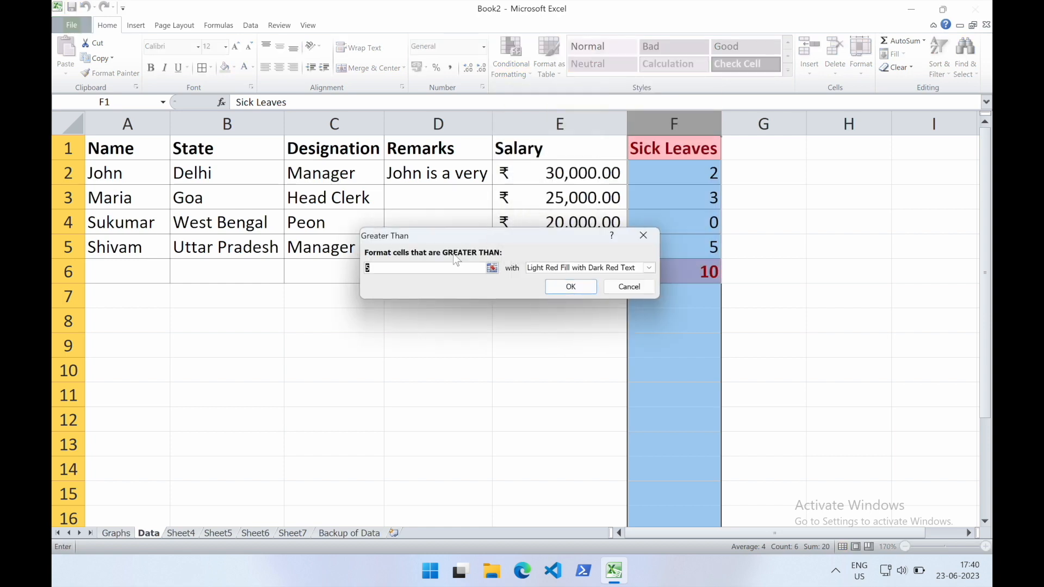
key("BackSpace")
type("4")
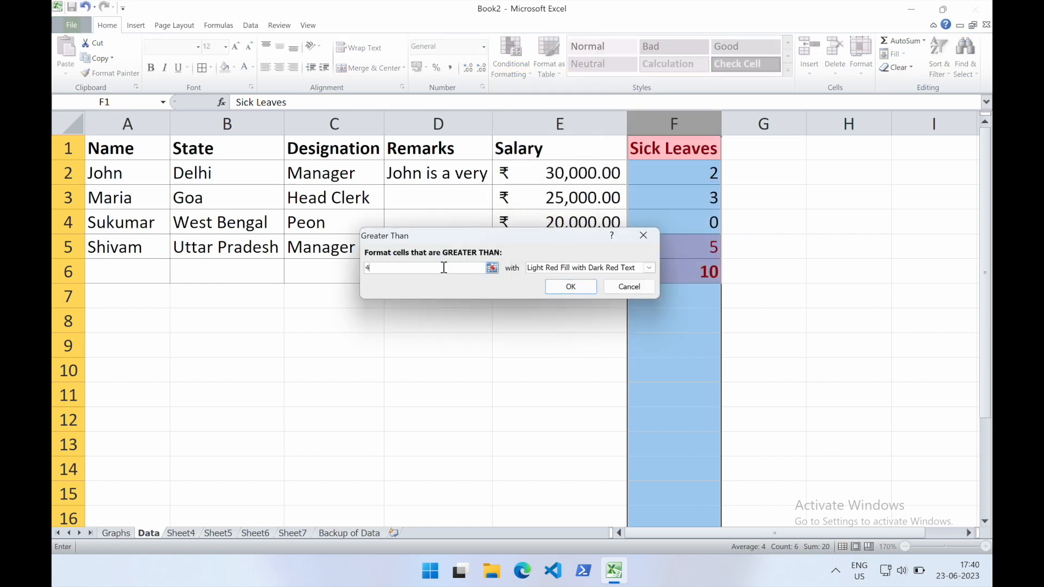
left_click(590, 269)
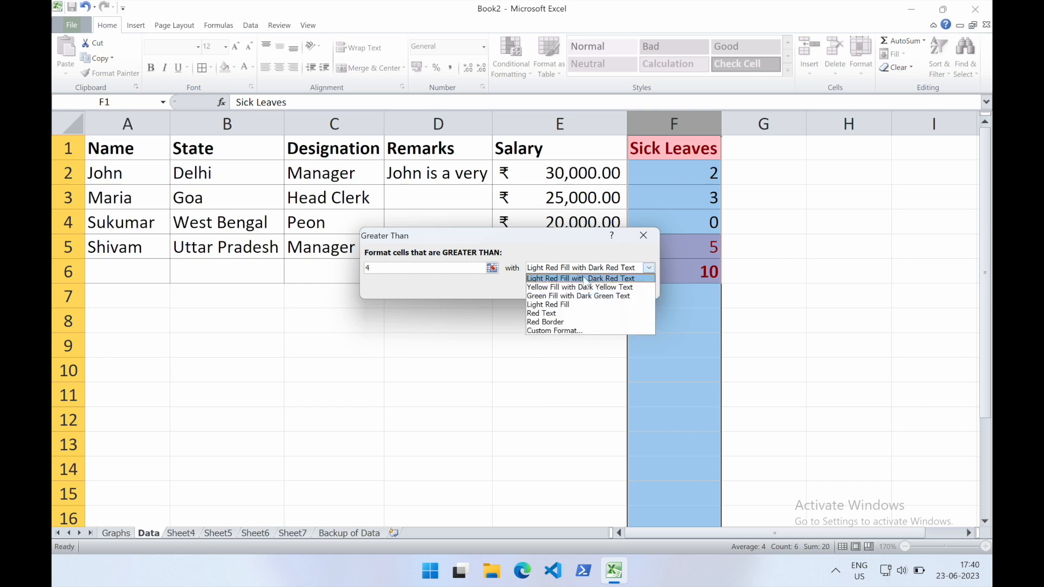
left_click(585, 279)
left_click(571, 287)
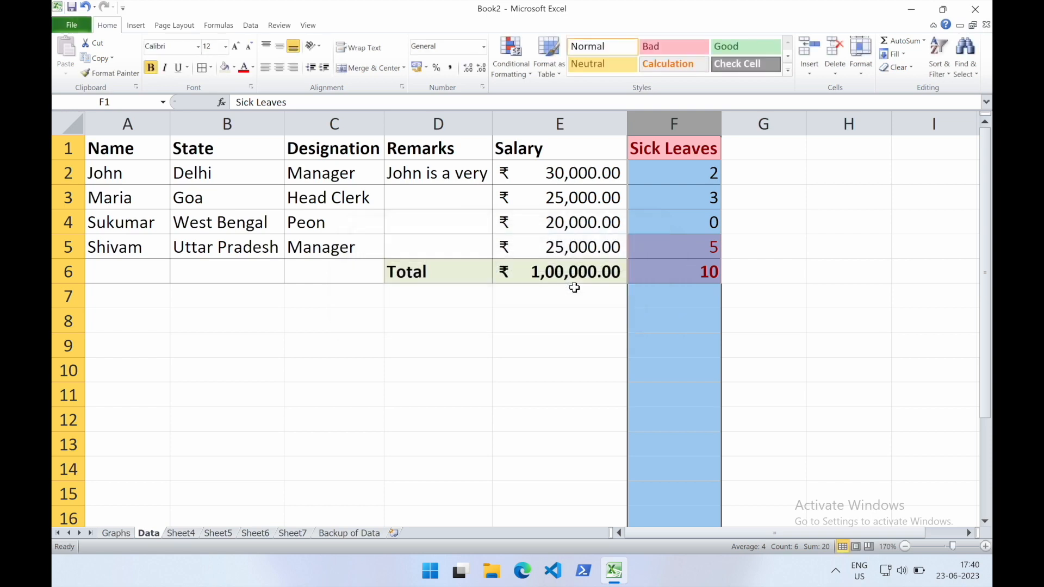
left_click(690, 244)
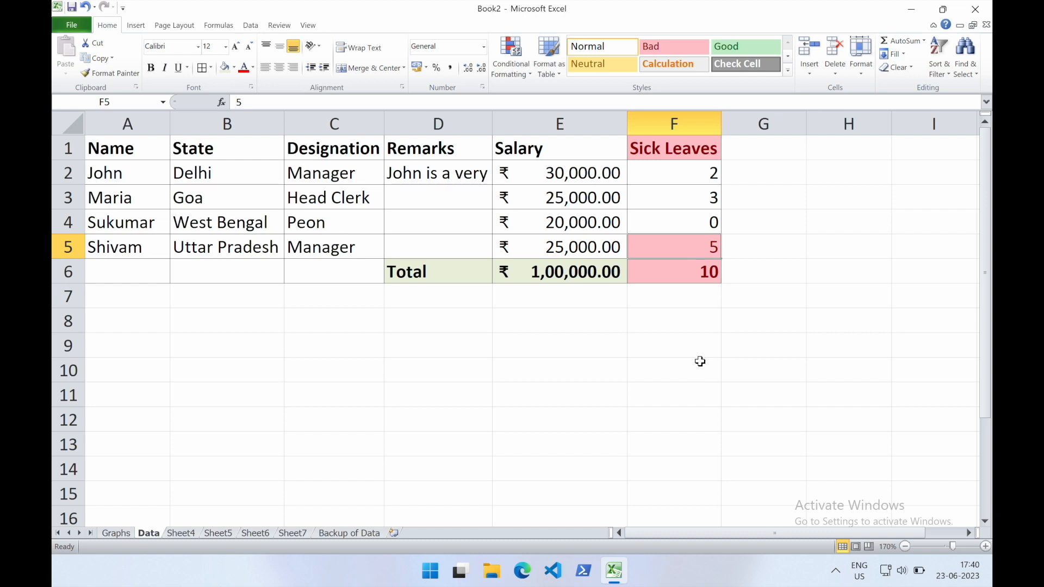
left_click(695, 158)
left_click(694, 272)
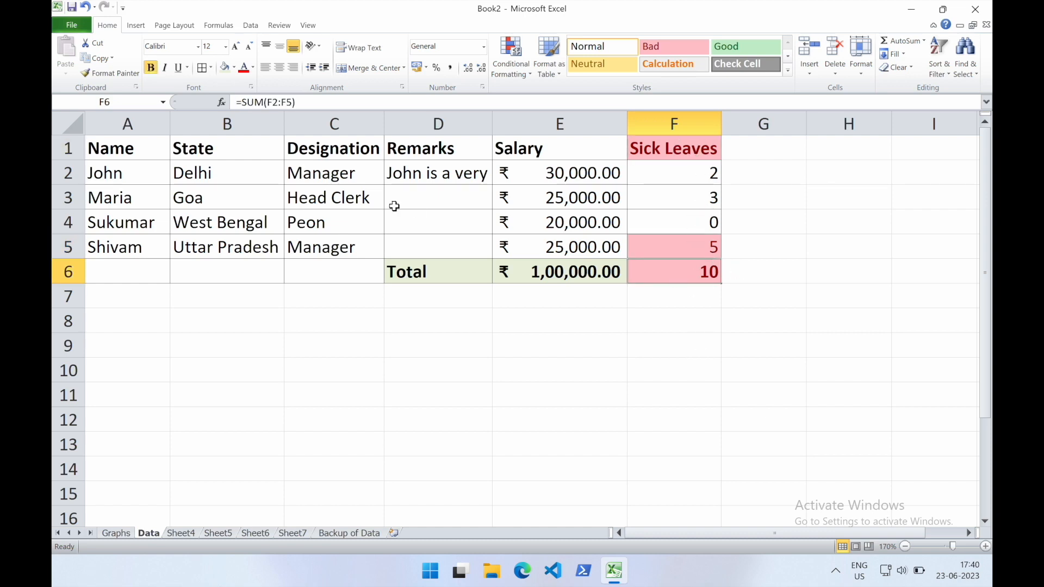
left_click(86, 6)
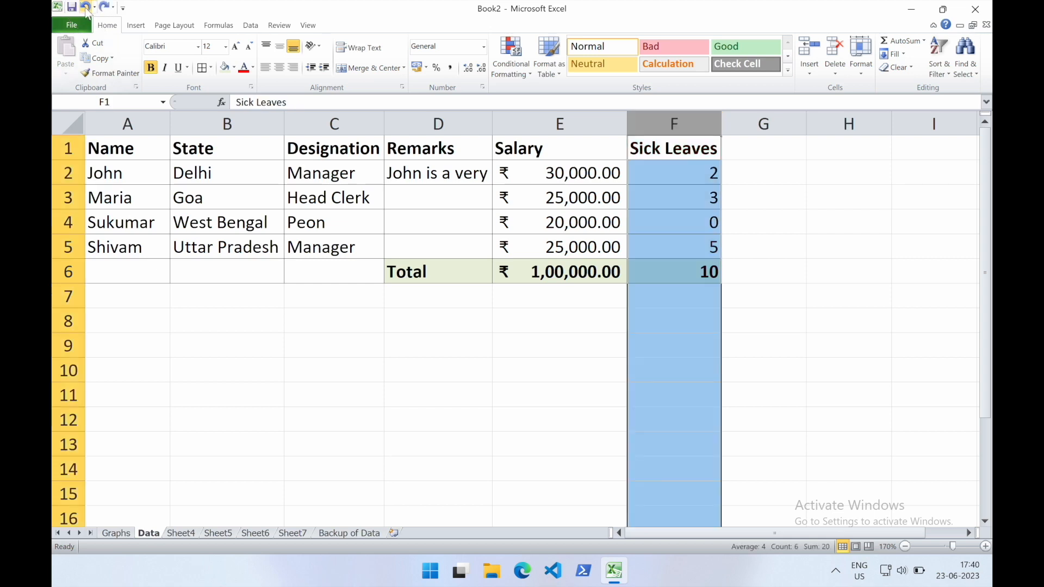
Step: Add a conditional formatting rule to F2:F5 that highlights values greater than 4 with Light Red Fill with Dark Red Text
left_click(678, 177)
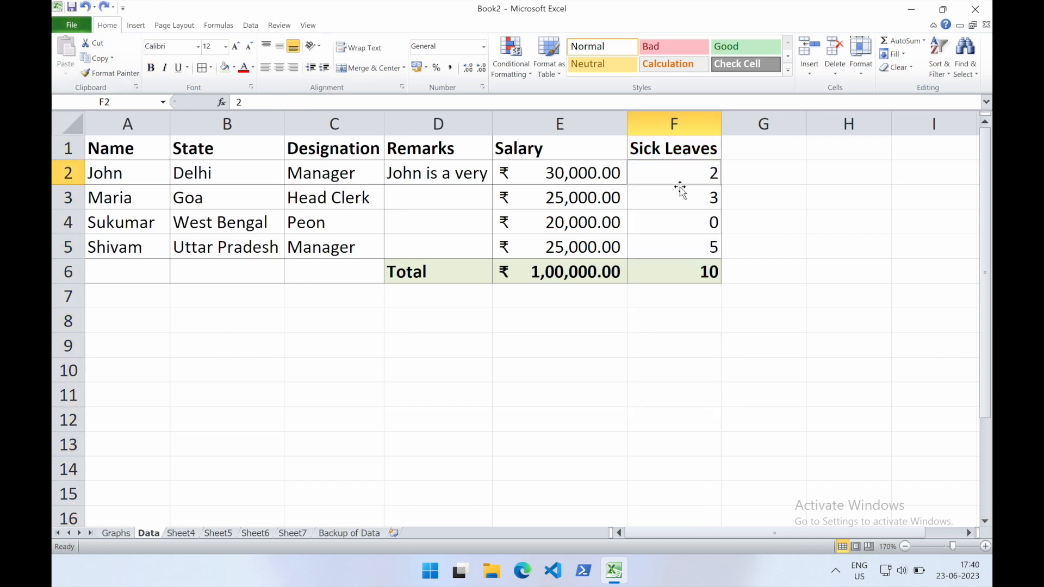
left_click(679, 242, "shift")
left_click(511, 64)
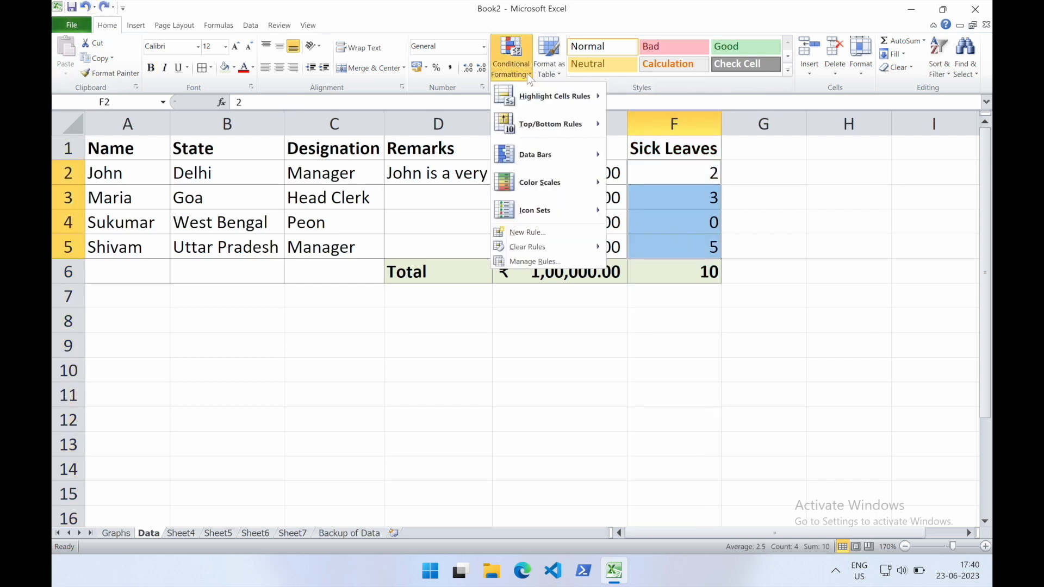
mouse_move(564, 98)
left_click(647, 98)
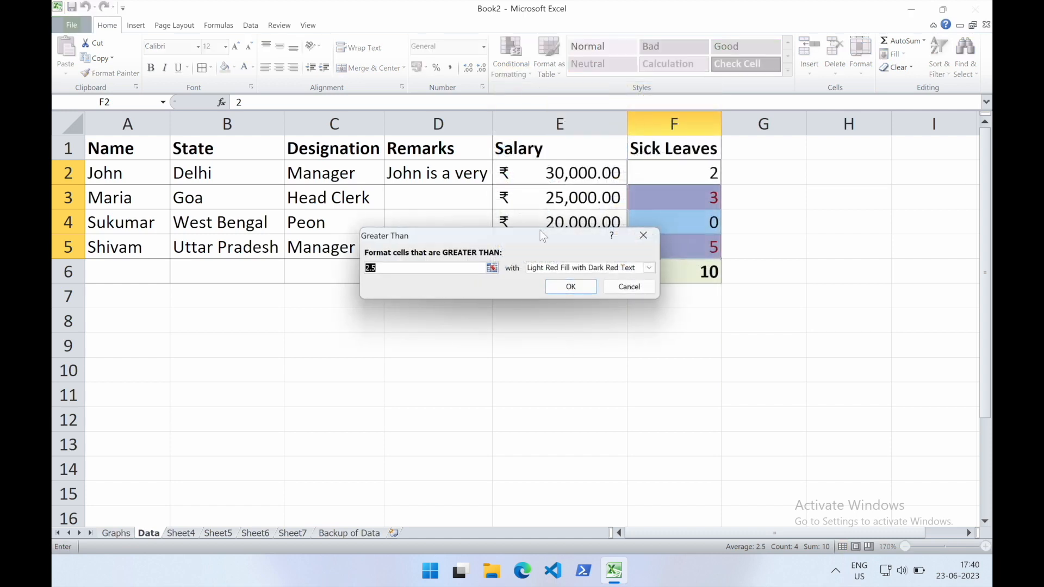
type("3")
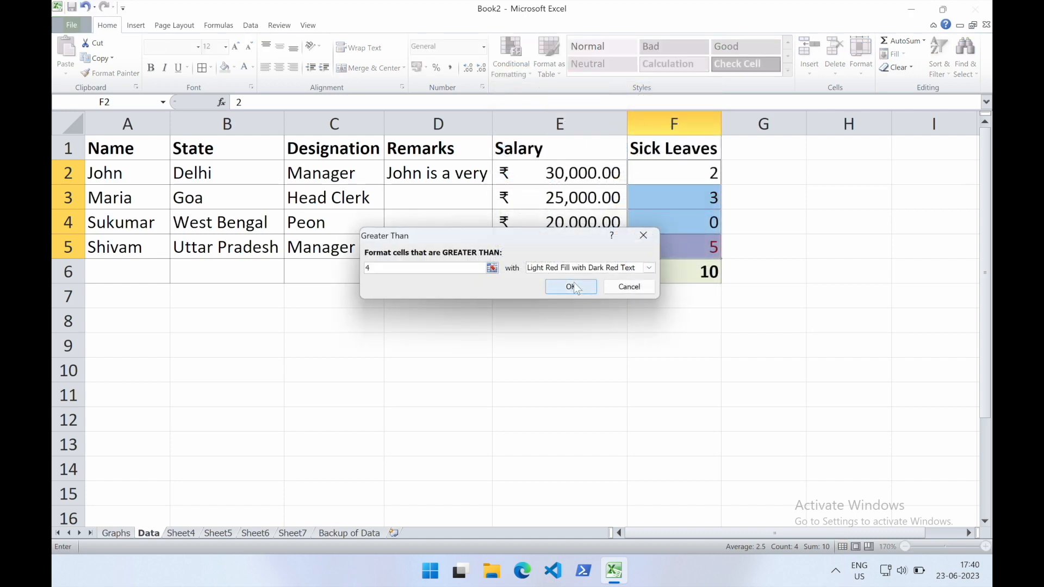
left_click(571, 286)
left_click(701, 292)
left_click(696, 253)
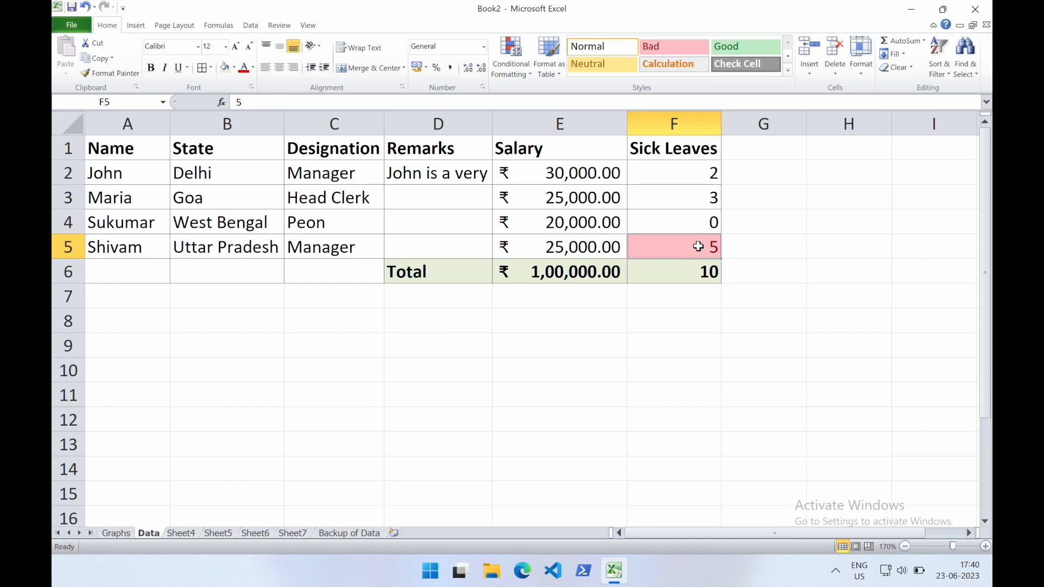
Step: Add a second conditional formatting rule to F2:F5 that highlights values equal to 0 with Green Fill with Dark Green Text
left_click(676, 175)
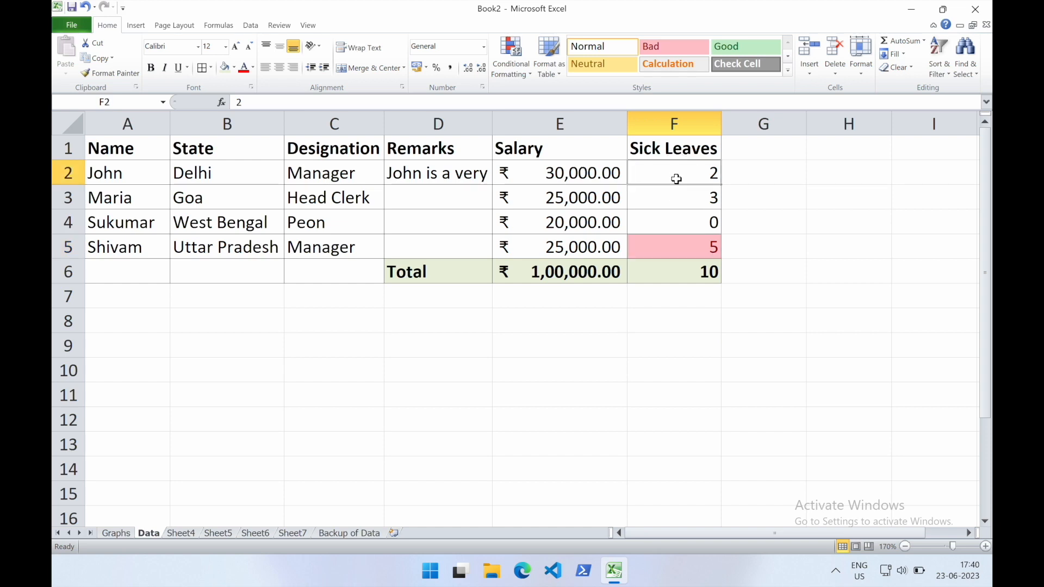
left_click(671, 240, "shift")
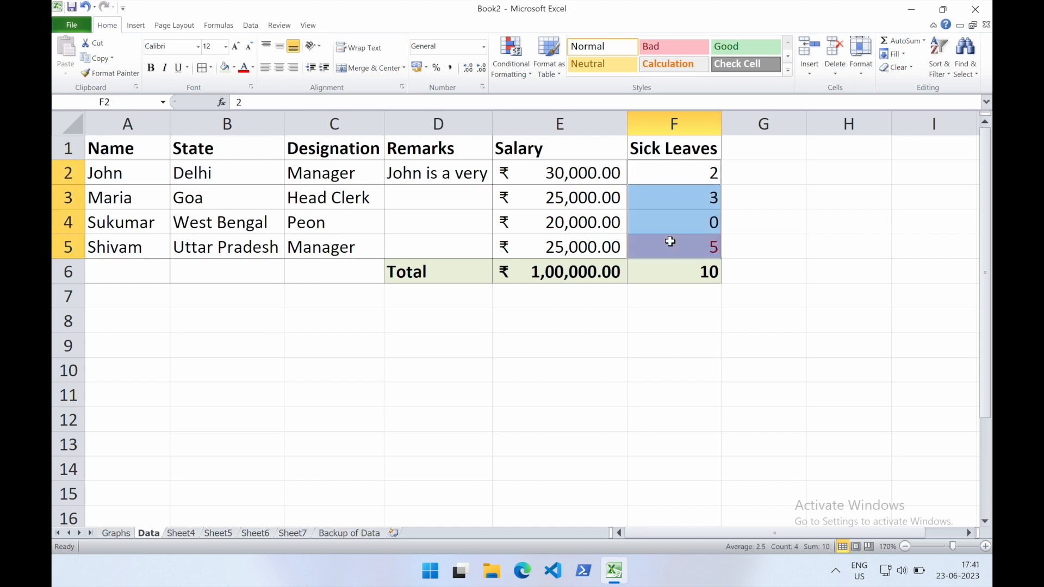
left_click(513, 63)
mouse_move(530, 97)
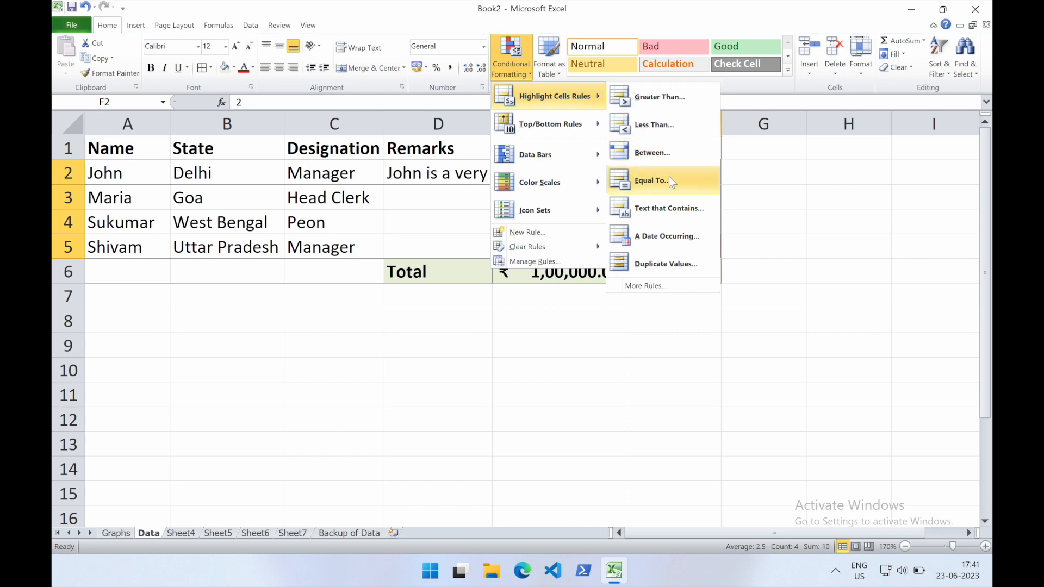
left_click(656, 181)
type("0")
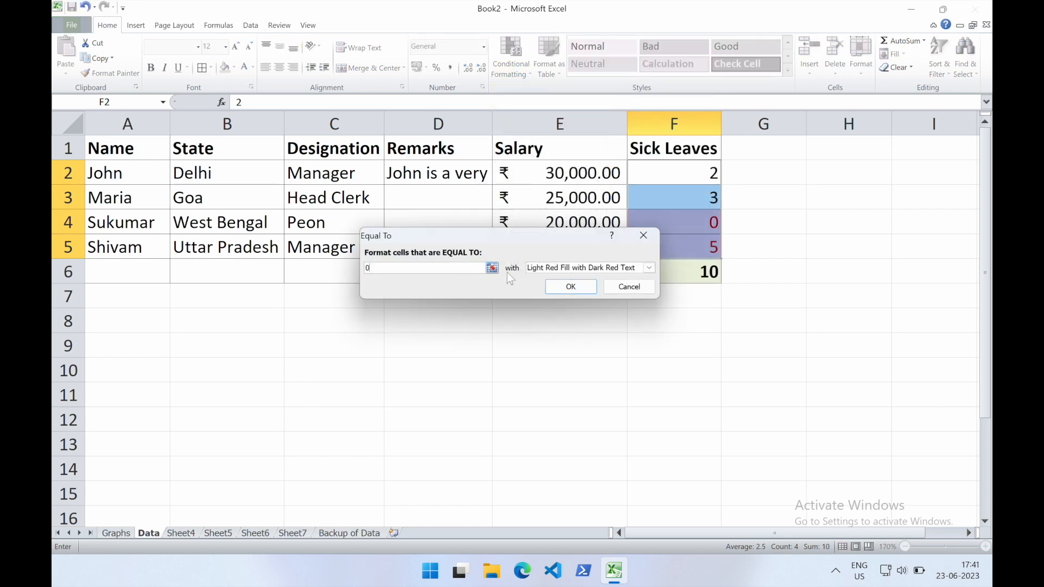
left_click(552, 268)
left_click(564, 297)
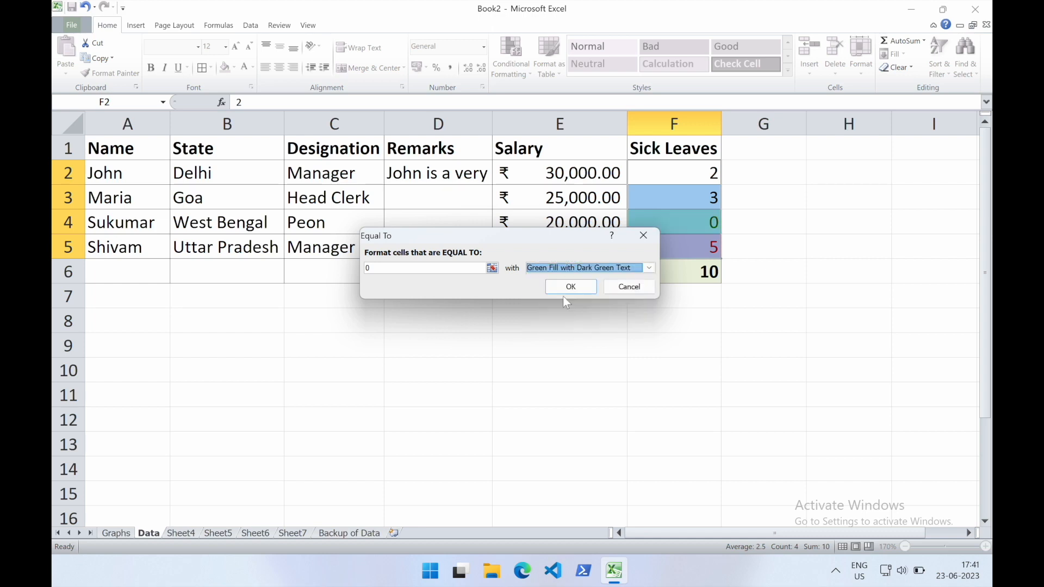
left_click(565, 289)
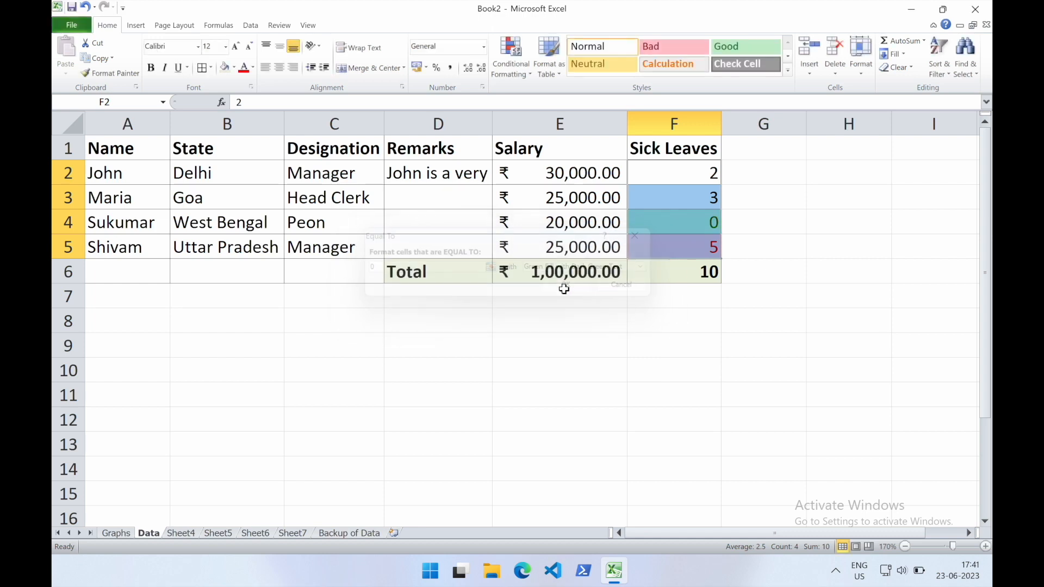
left_click(783, 270)
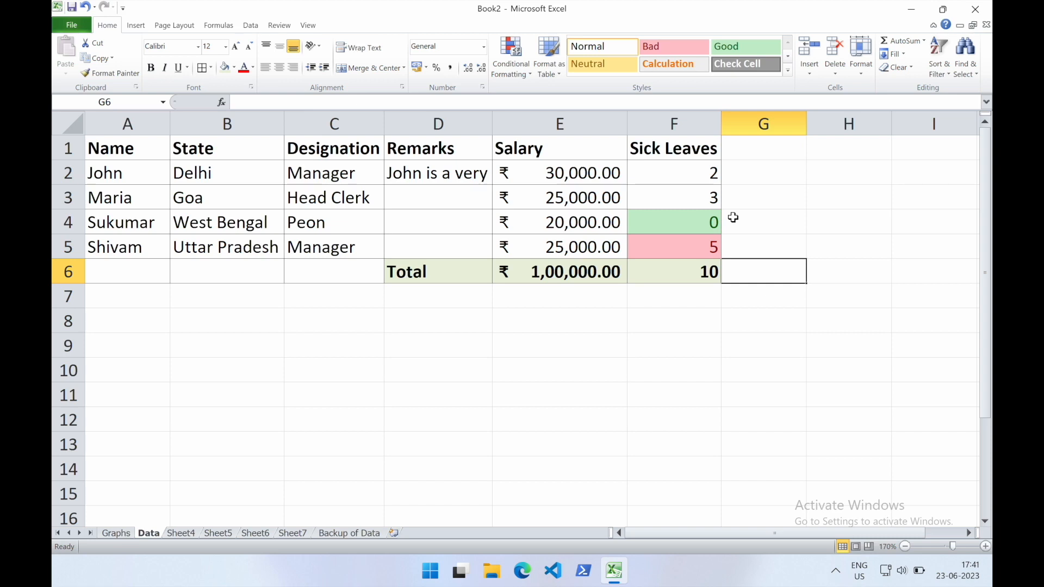
Step: Set the sick leaves value in F2 to 6 to test the highlighting, and select the total in F6
left_click(684, 177)
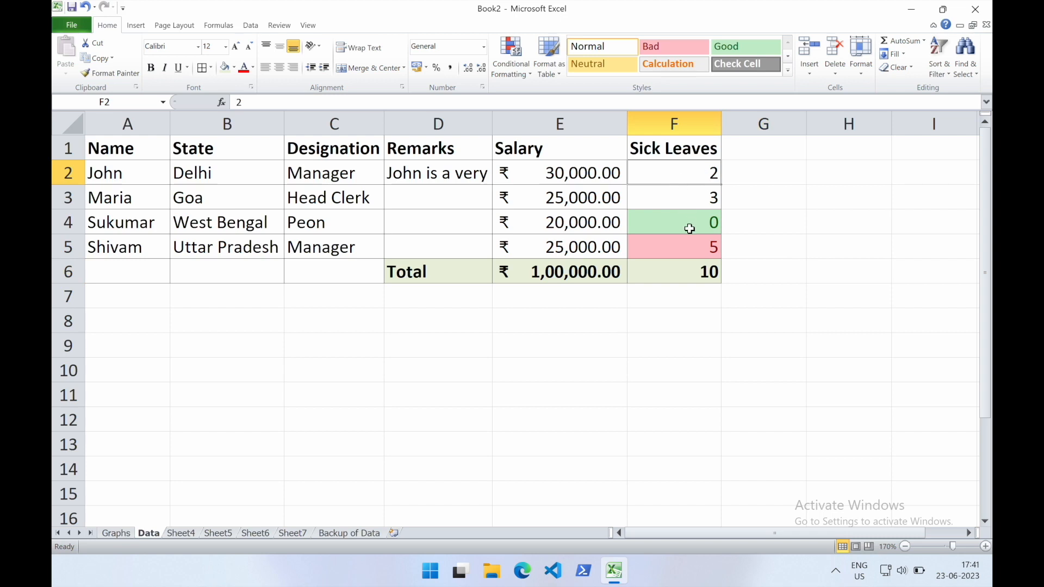
type("6")
key("Return")
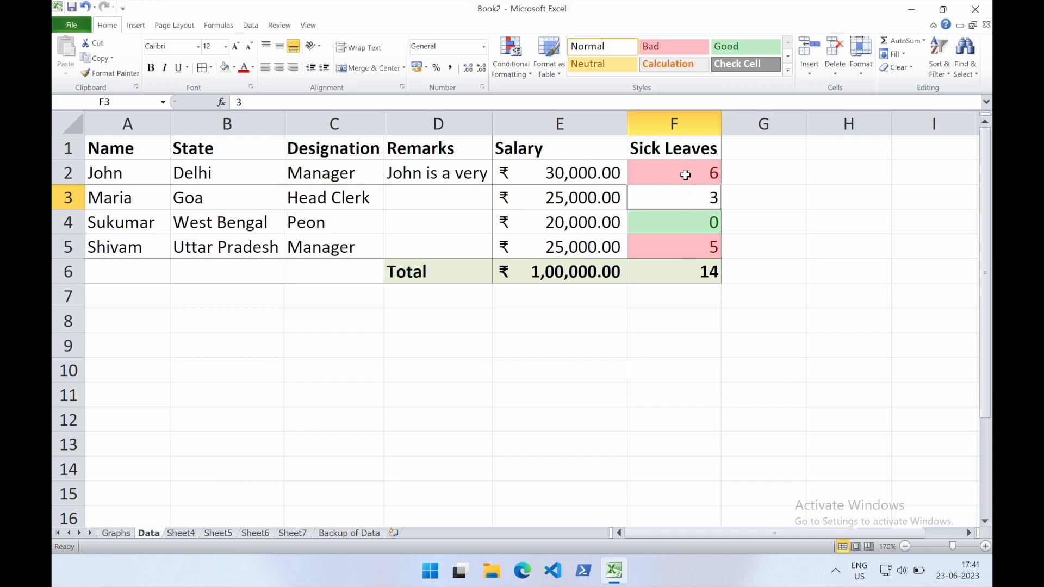
left_click(684, 276)
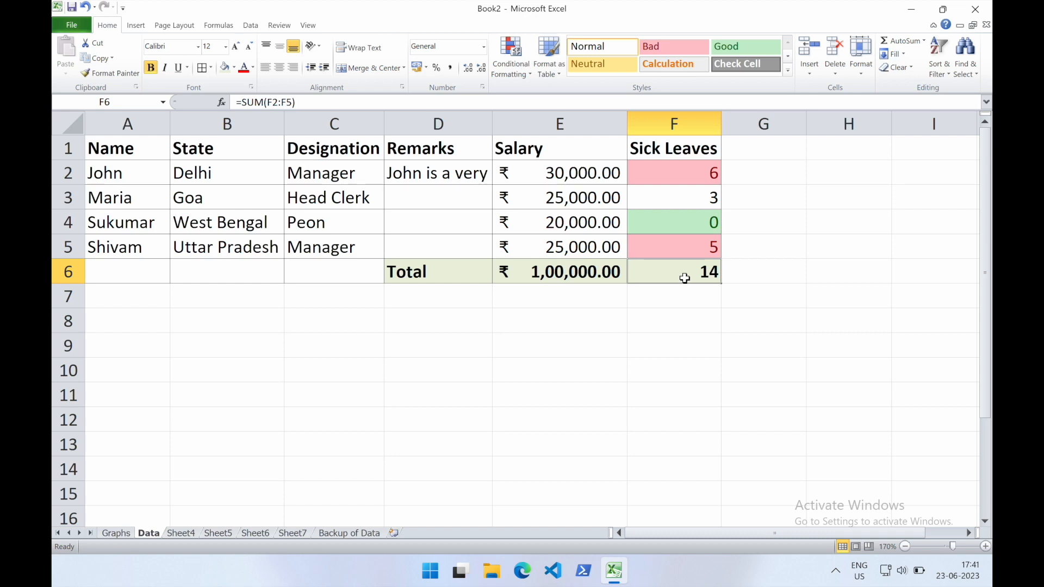
Step: Set the sick leaves value in F3 to 0 to test the green highlight rule
left_click(687, 202)
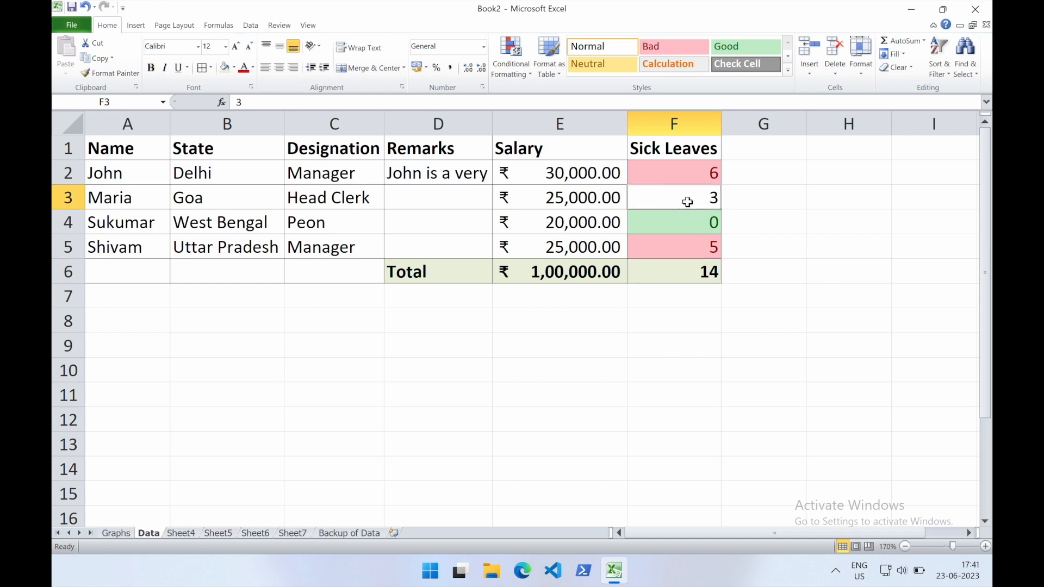
type("0")
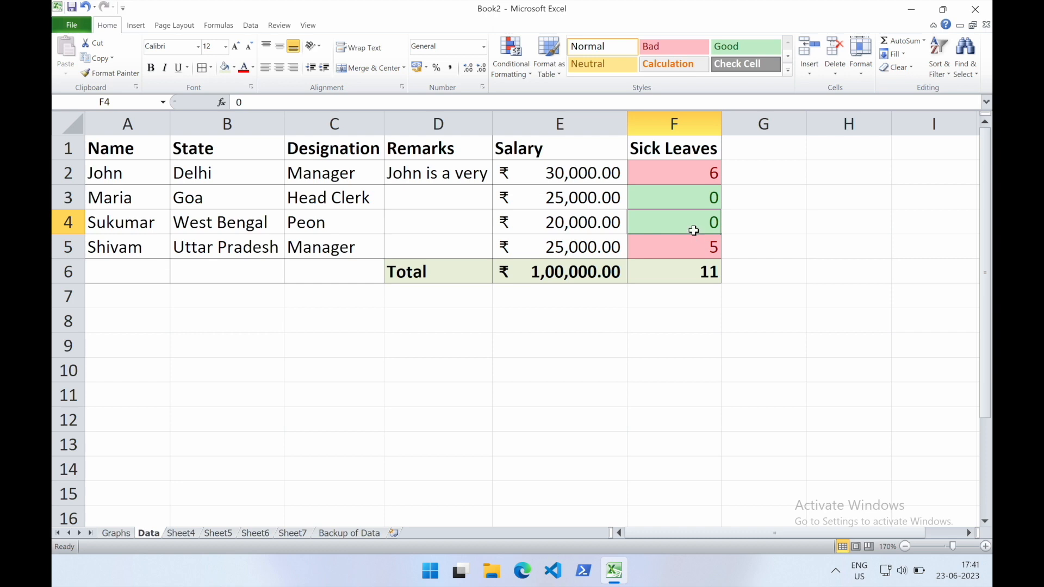
left_click(696, 203)
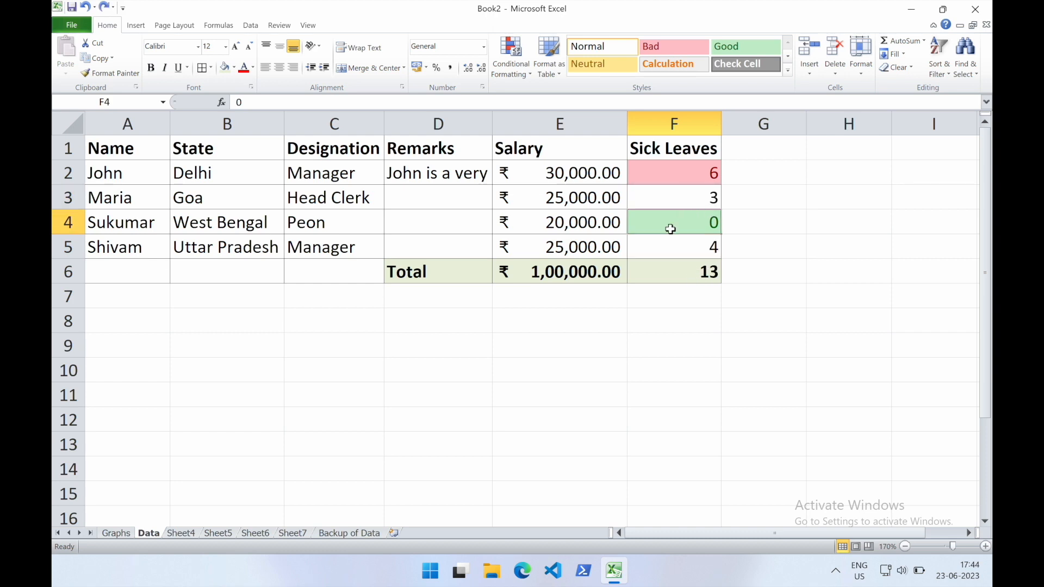